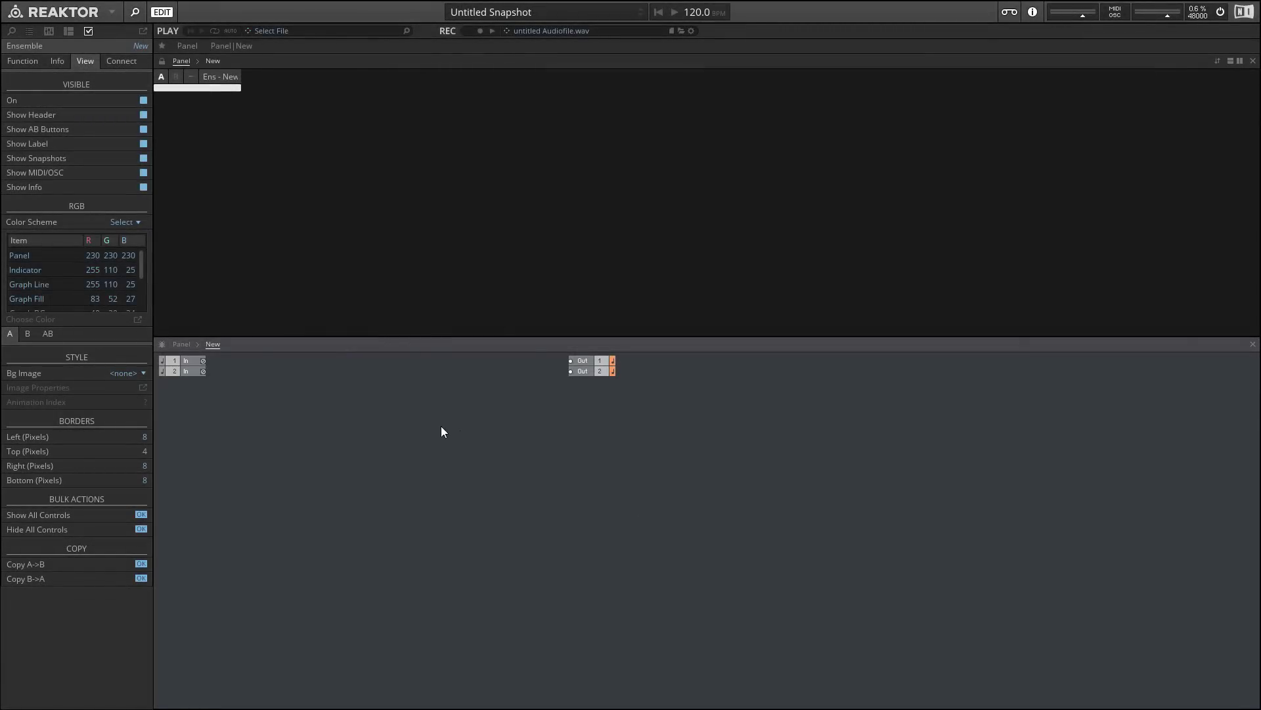
# - Add a Knob panel module to the ensemble structure
pyautogui.rightClick(455, 415)
pyautogui.click(411, 383)
pyautogui.rightClick(436, 390)
pyautogui.moveTo(500, 397)
pyautogui.moveTo(610, 400)
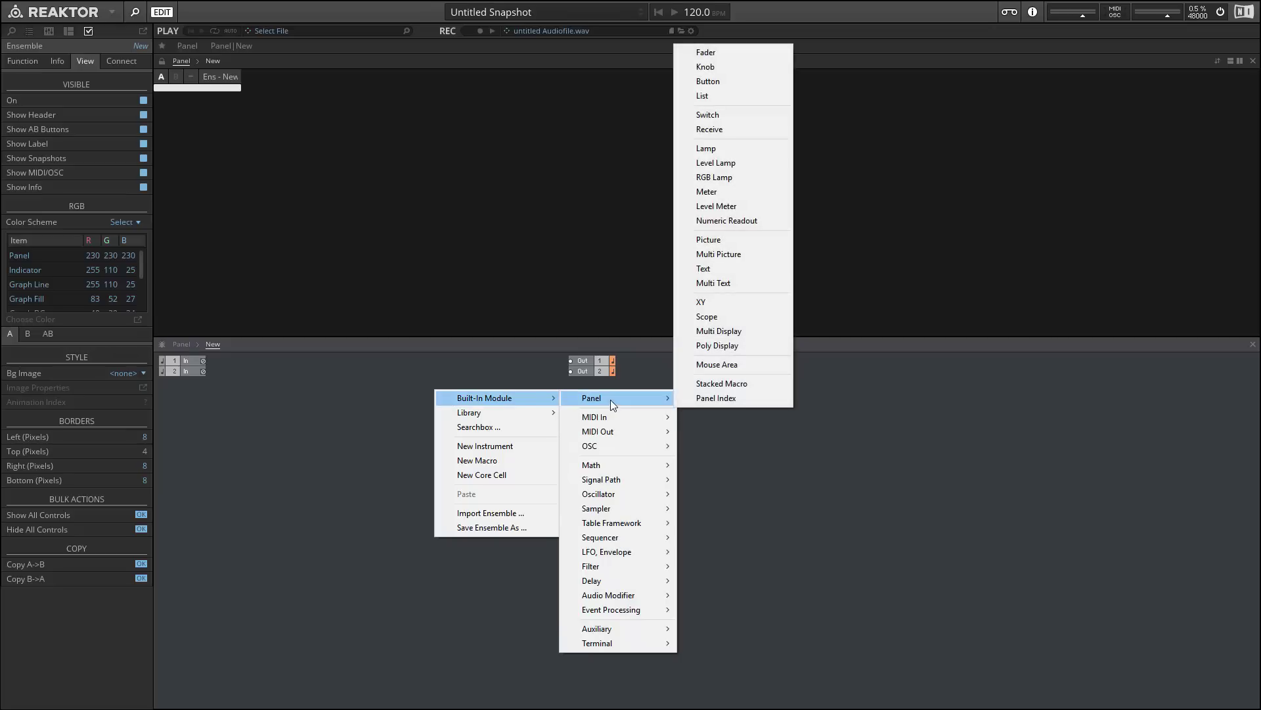
pyautogui.click(703, 69)
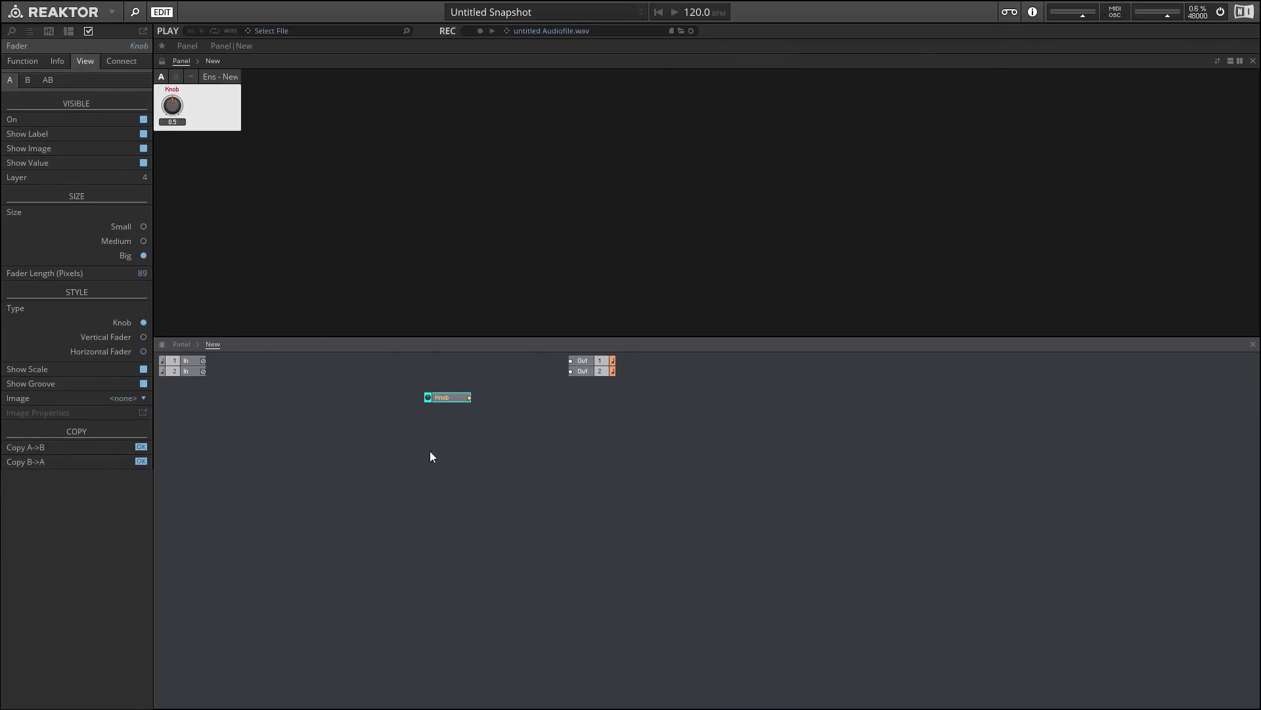
# - Bring up the Built-In Module > Panel menu again to pick a Mouse Area
pyautogui.rightClick(460, 443)
pyautogui.moveTo(558, 453)
pyautogui.moveTo(641, 451)
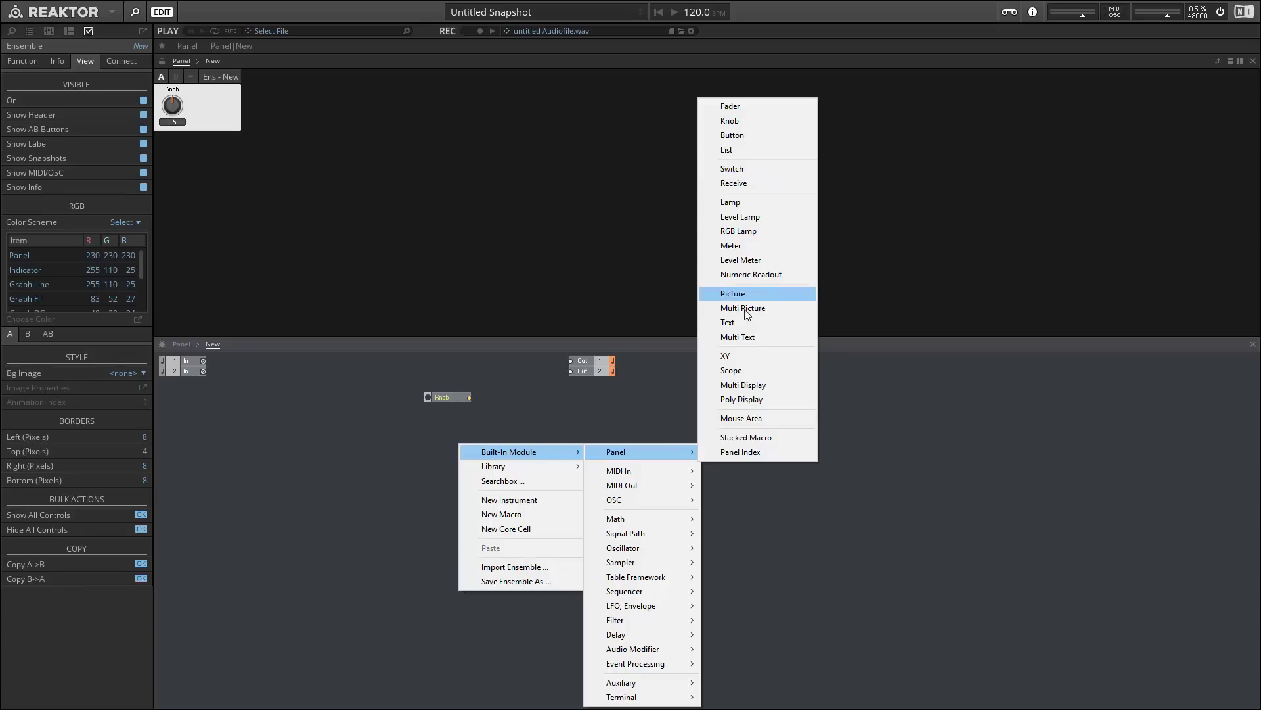
# - Add a Mouse Area module just under the Knob and inspect both modules
pyautogui.click(741, 418)
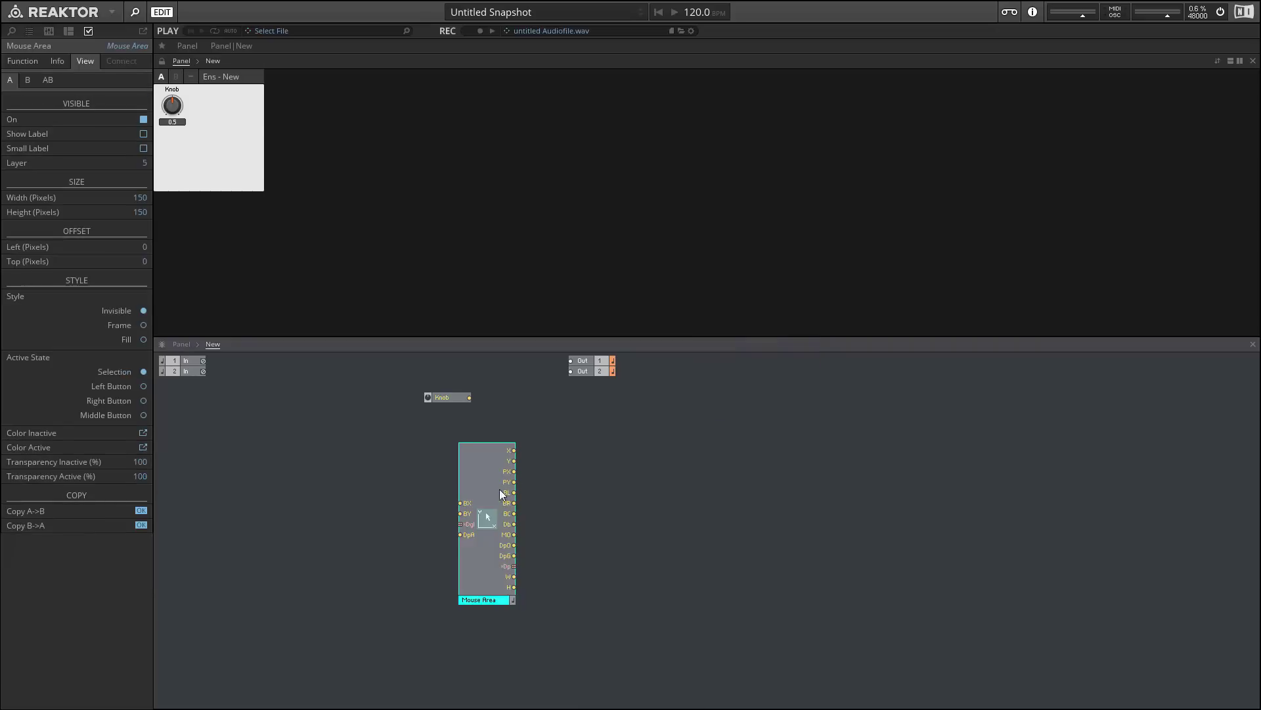
pyautogui.moveTo(488, 489); pyautogui.dragTo(444, 451)
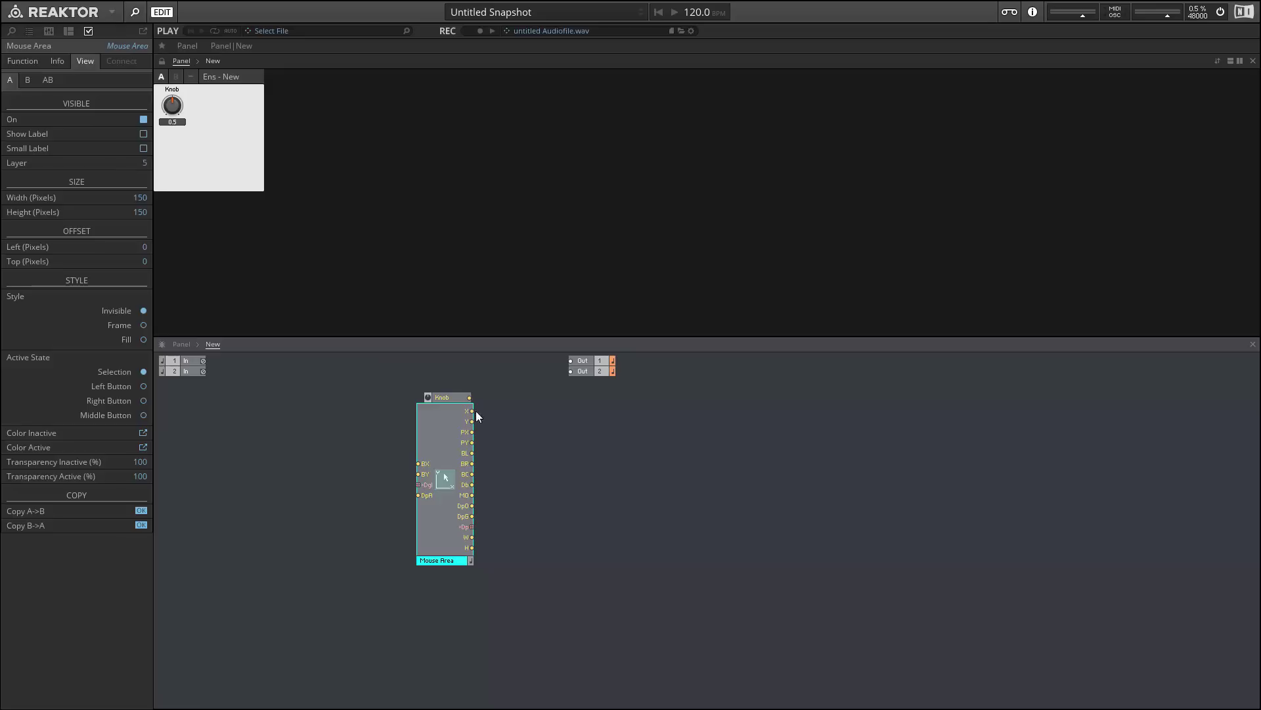
pyautogui.click(453, 398)
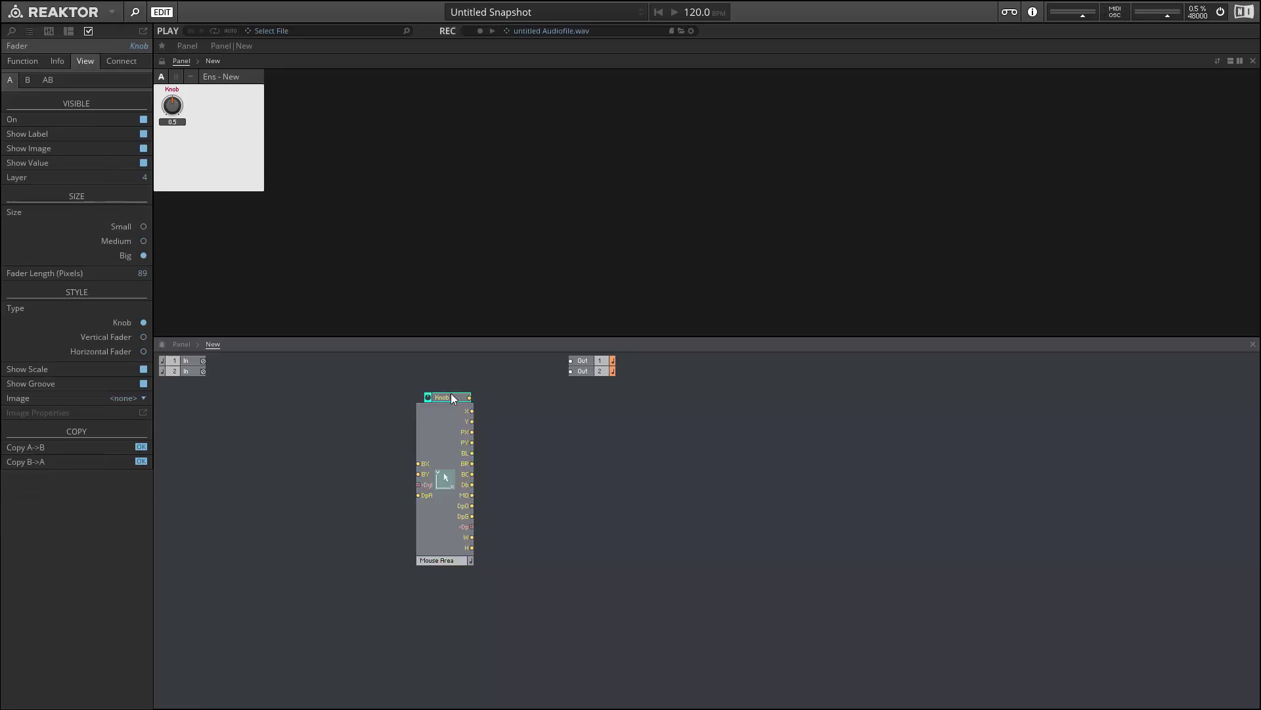
pyautogui.click(175, 107)
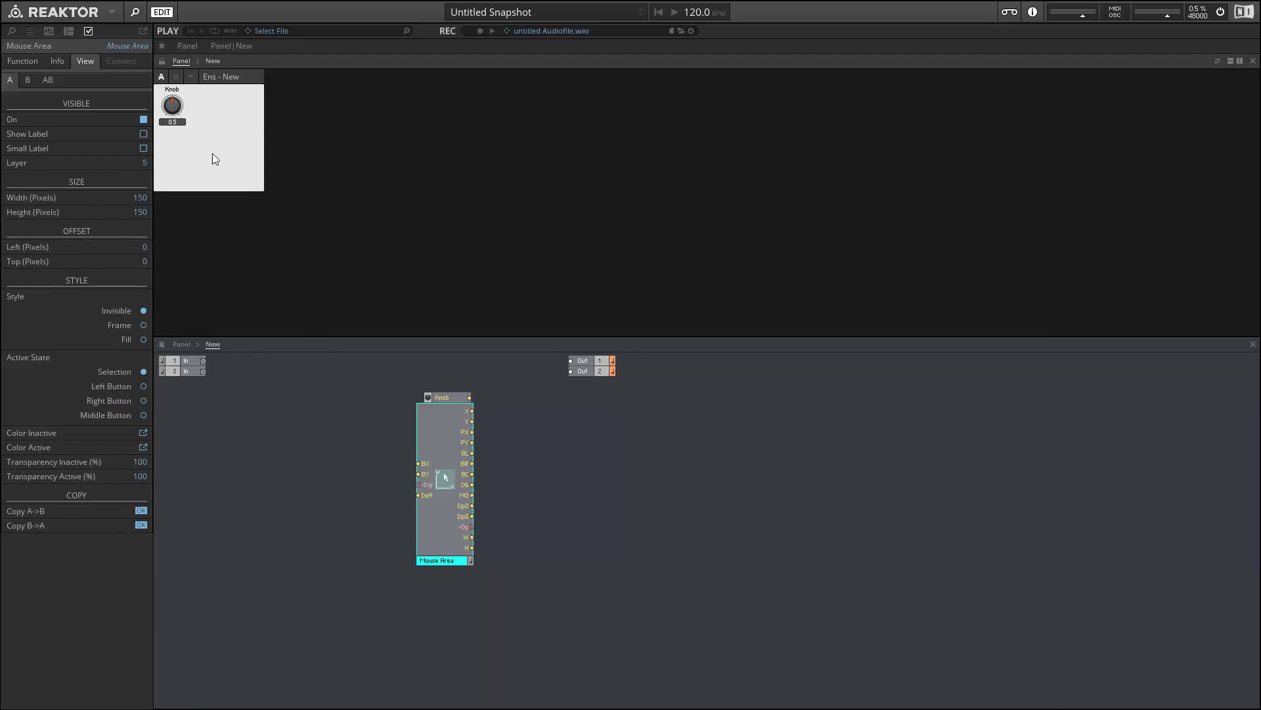
pyautogui.click(440, 398)
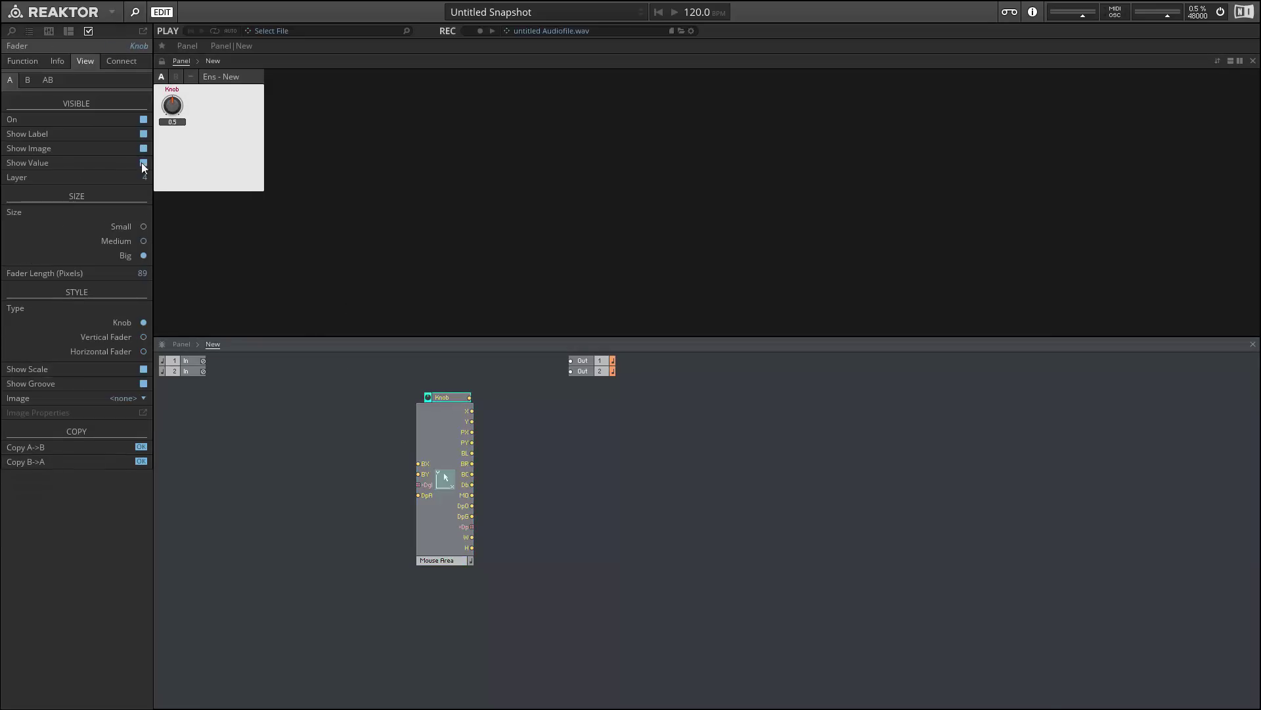
# - Turn the panel knob to about 0.3701
pyautogui.moveTo(172, 109); pyautogui.dragTo(238, 126)
pyautogui.click(228, 117)
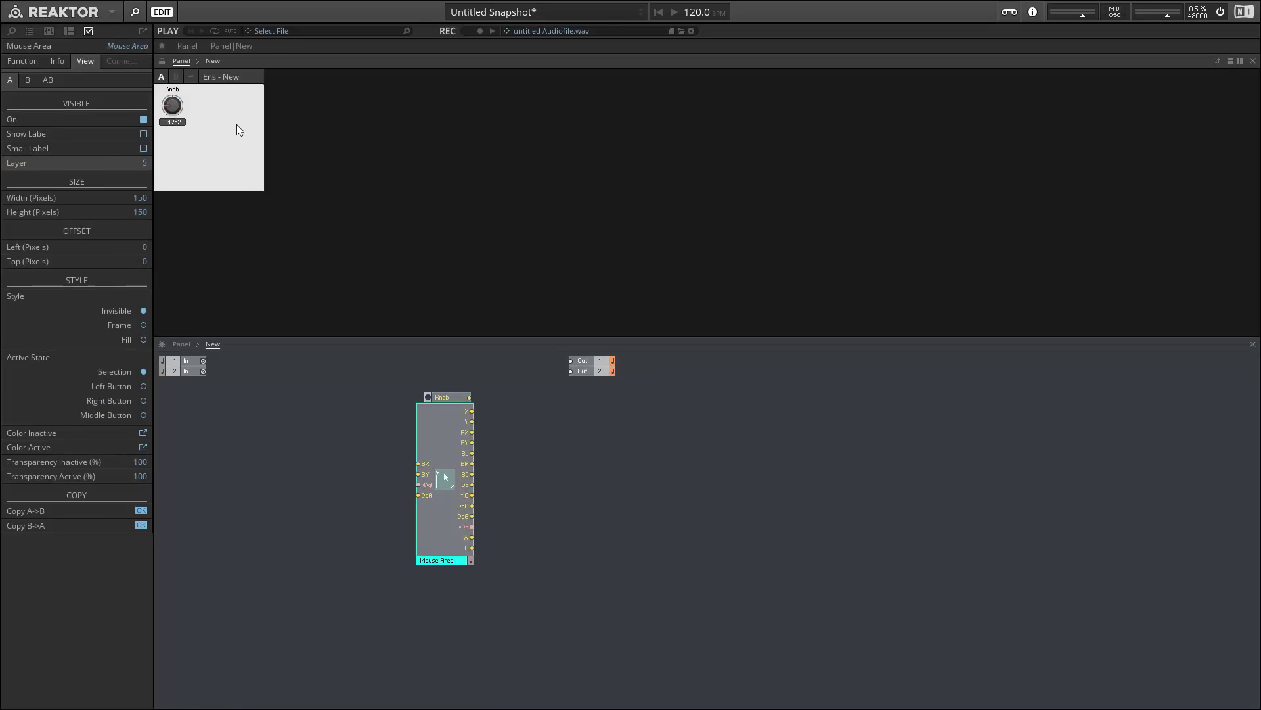
pyautogui.moveTo(171, 105); pyautogui.dragTo(164, 109)
# - Move the Knob and Mouse Area modules together to the left and down
pyautogui.moveTo(353, 376); pyautogui.dragTo(458, 472)
pyautogui.moveTo(418, 491); pyautogui.dragTo(339, 503)
pyautogui.click(318, 424)
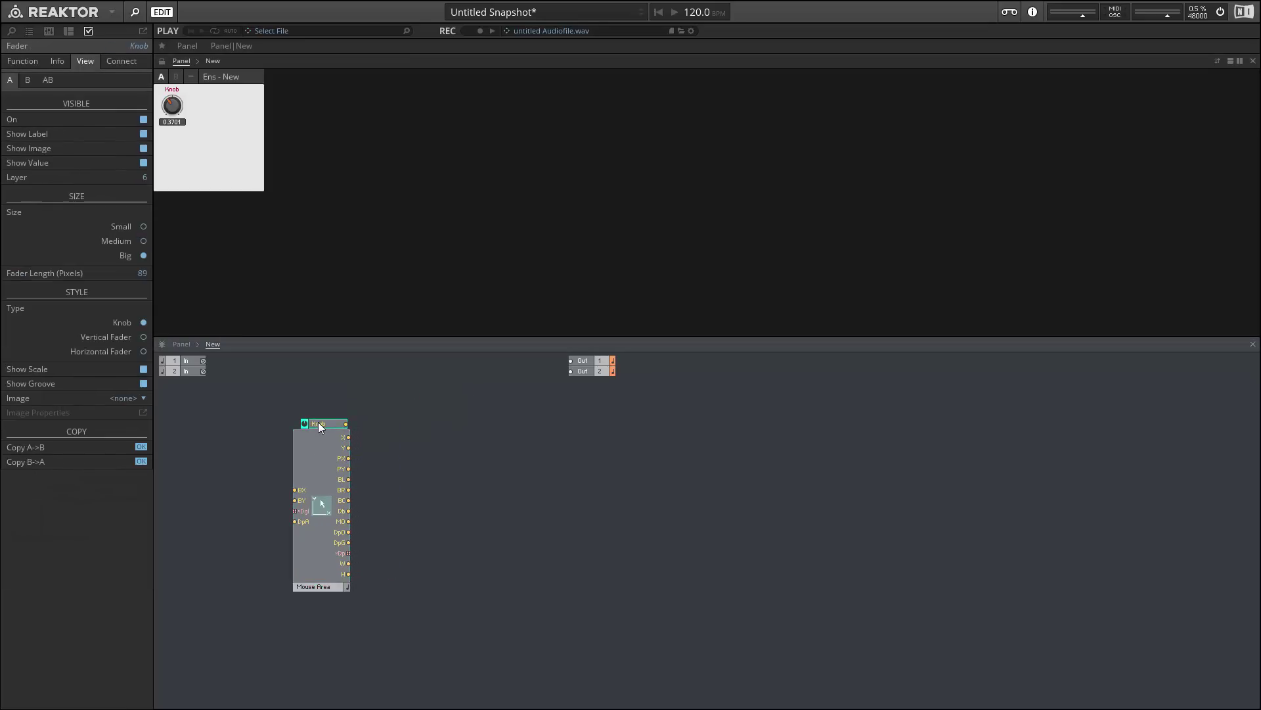
pyautogui.click(471, 430)
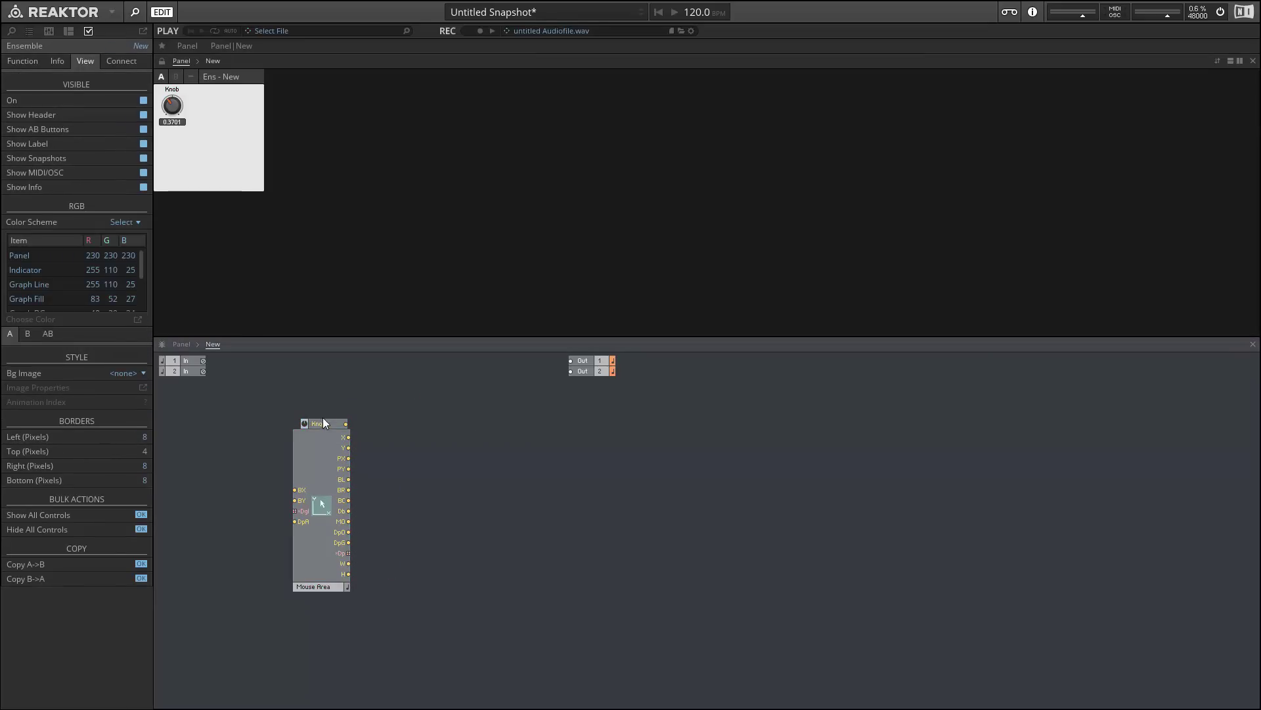
# - Delete the Knob and add a Built-In Panel Multi Display module
pyautogui.click(322, 424)
pyautogui.press('Delete')
pyautogui.rightClick(451, 406)
pyautogui.moveTo(452, 410)
pyautogui.moveTo(636, 412)
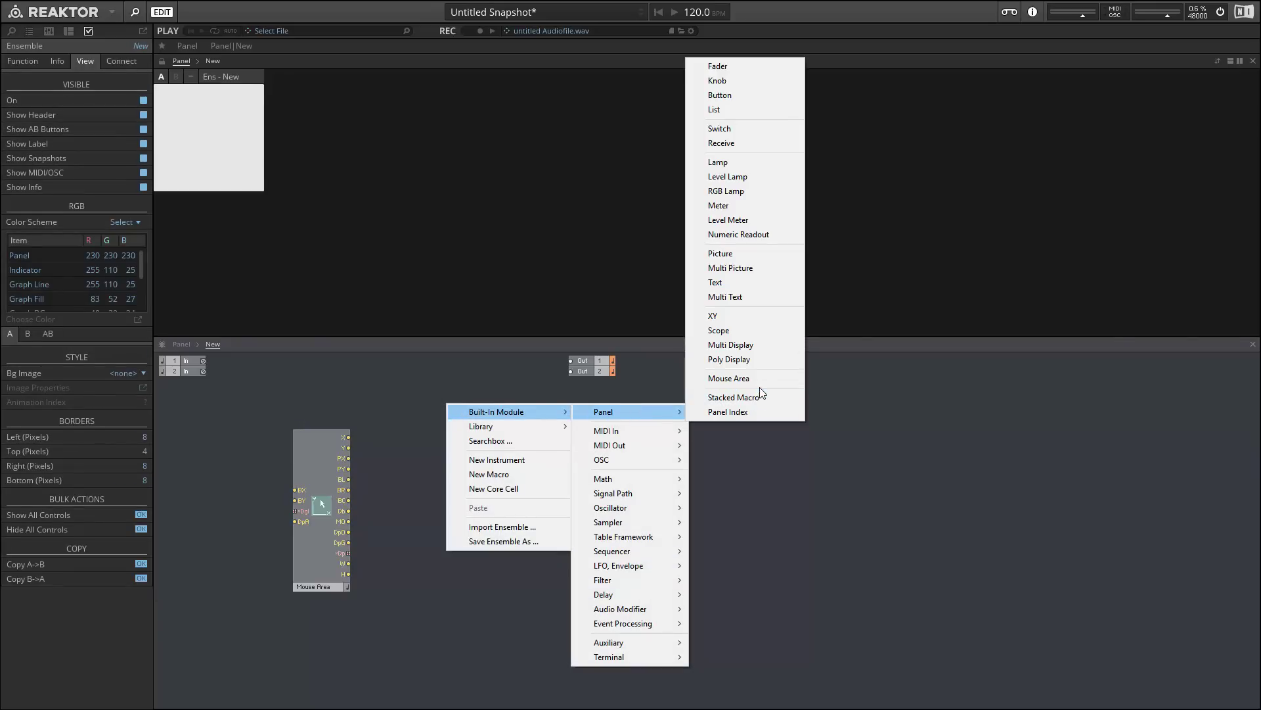
pyautogui.click(753, 343)
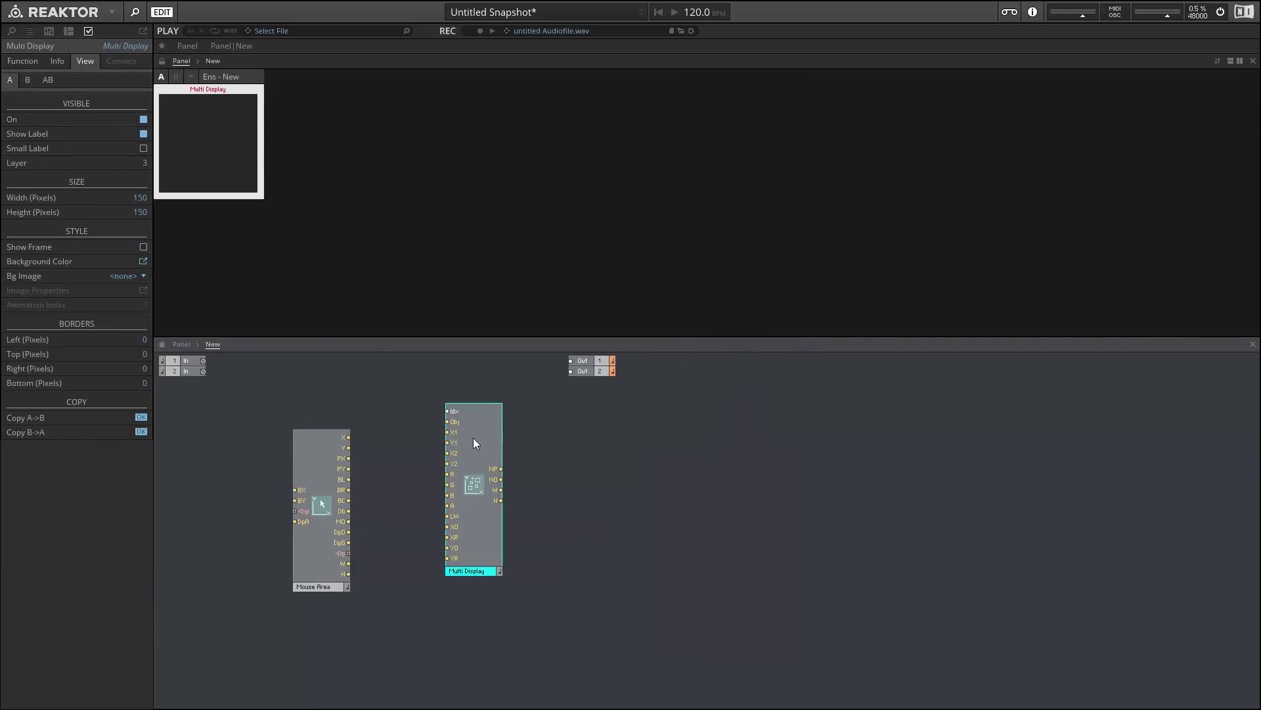
# - Untick Show Label, toggle the panel lock, and move the Multi Display right and down
pyautogui.click(143, 133)
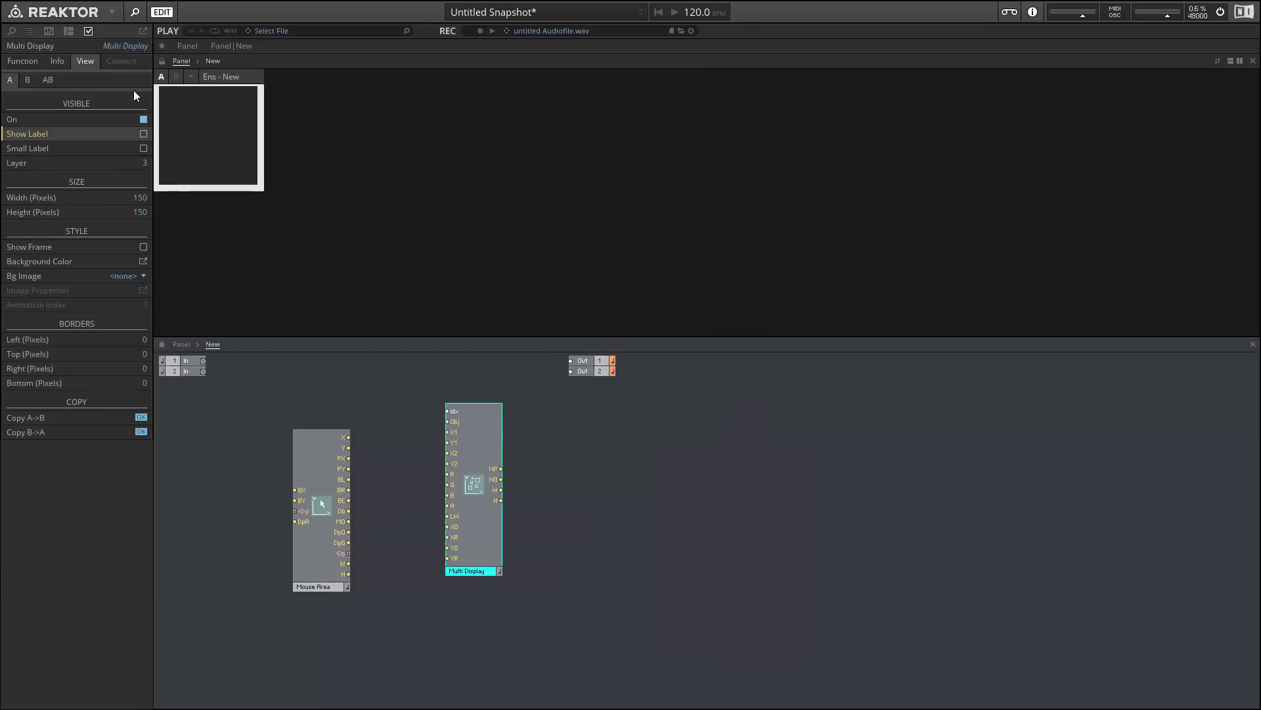
pyautogui.click(162, 61)
pyautogui.click(161, 61)
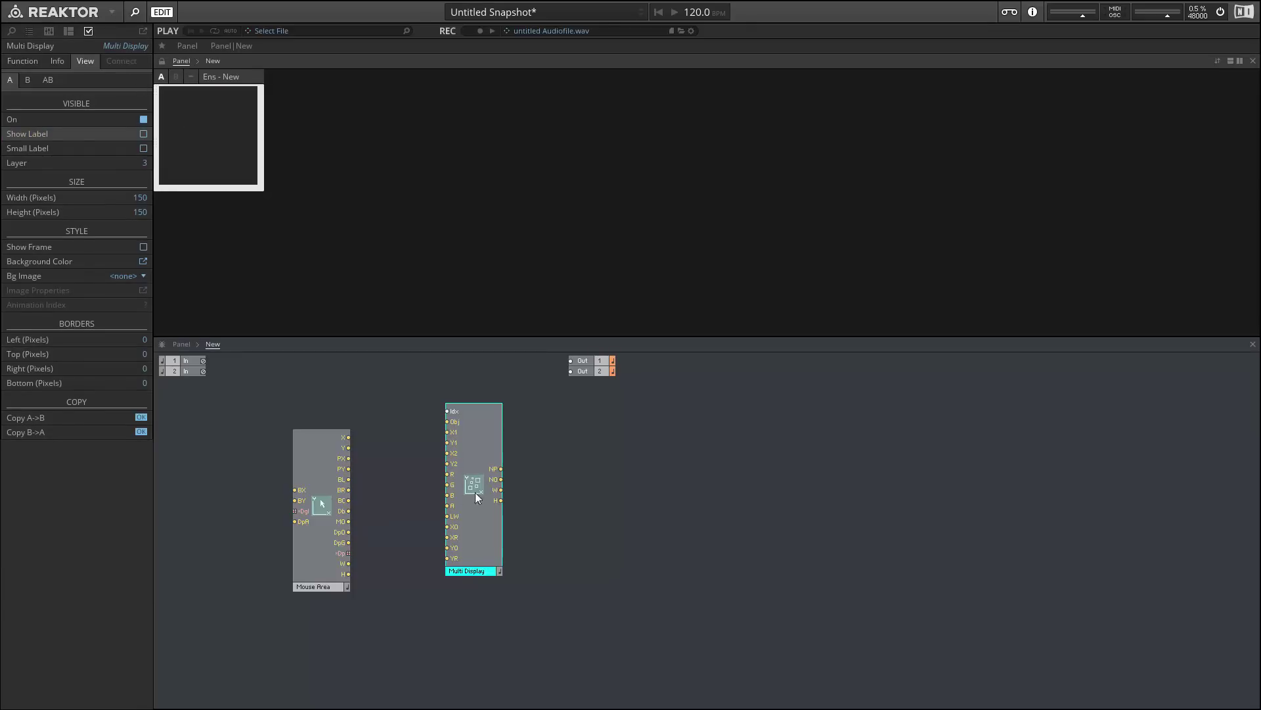
pyautogui.moveTo(479, 502); pyautogui.dragTo(521, 522)
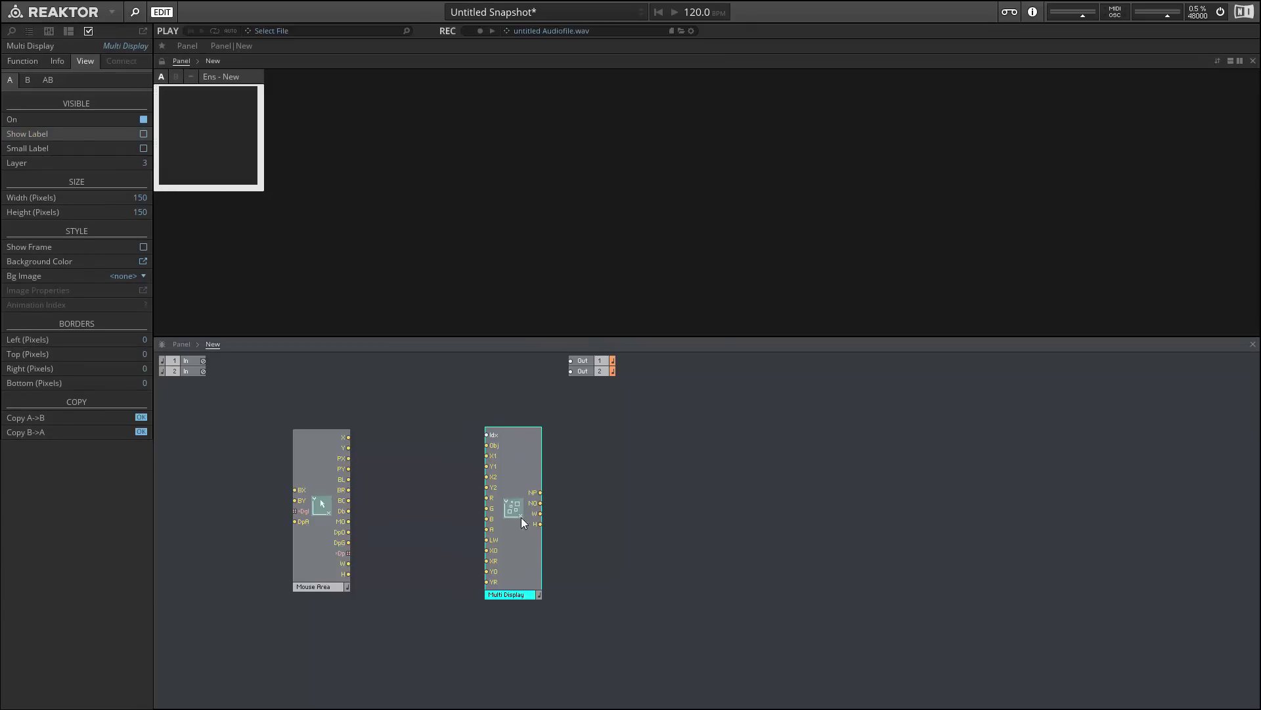
# - Add a constant on the Obj input and wire Mouse Area X and Y to X2 and Y2
pyautogui.rightClick(486, 444)
pyautogui.click(535, 464)
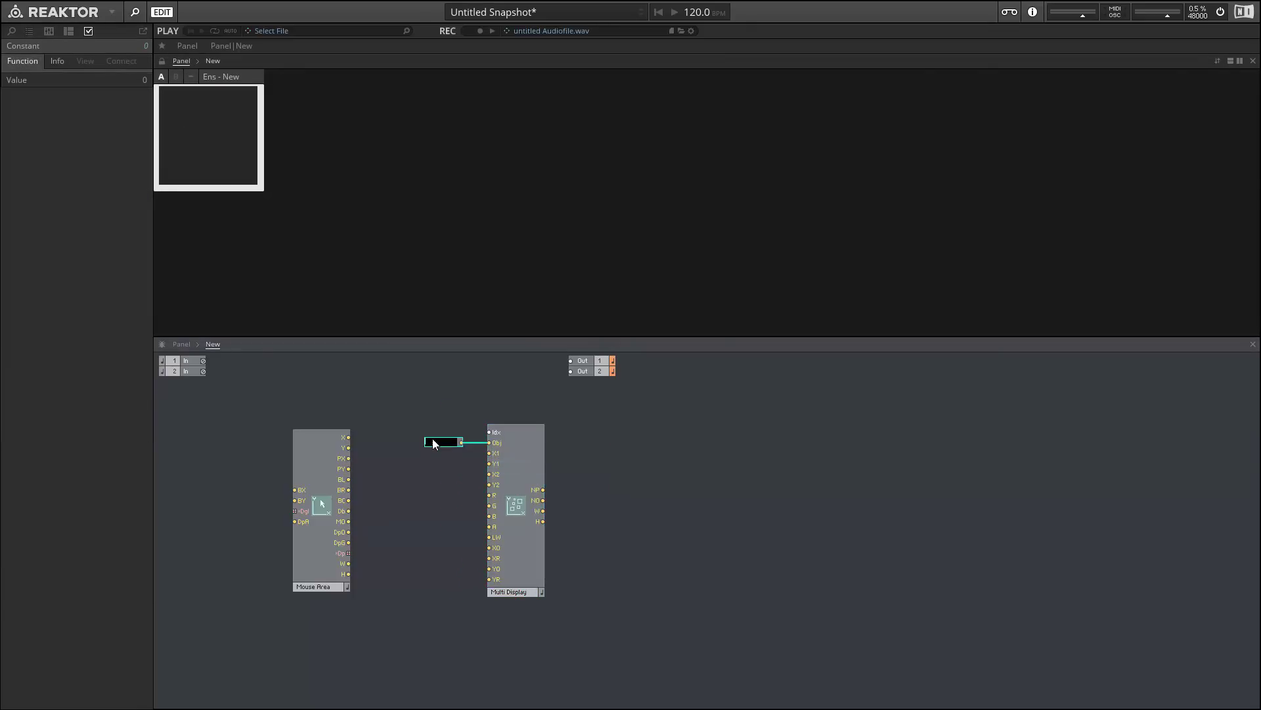
pyautogui.click(360, 452)
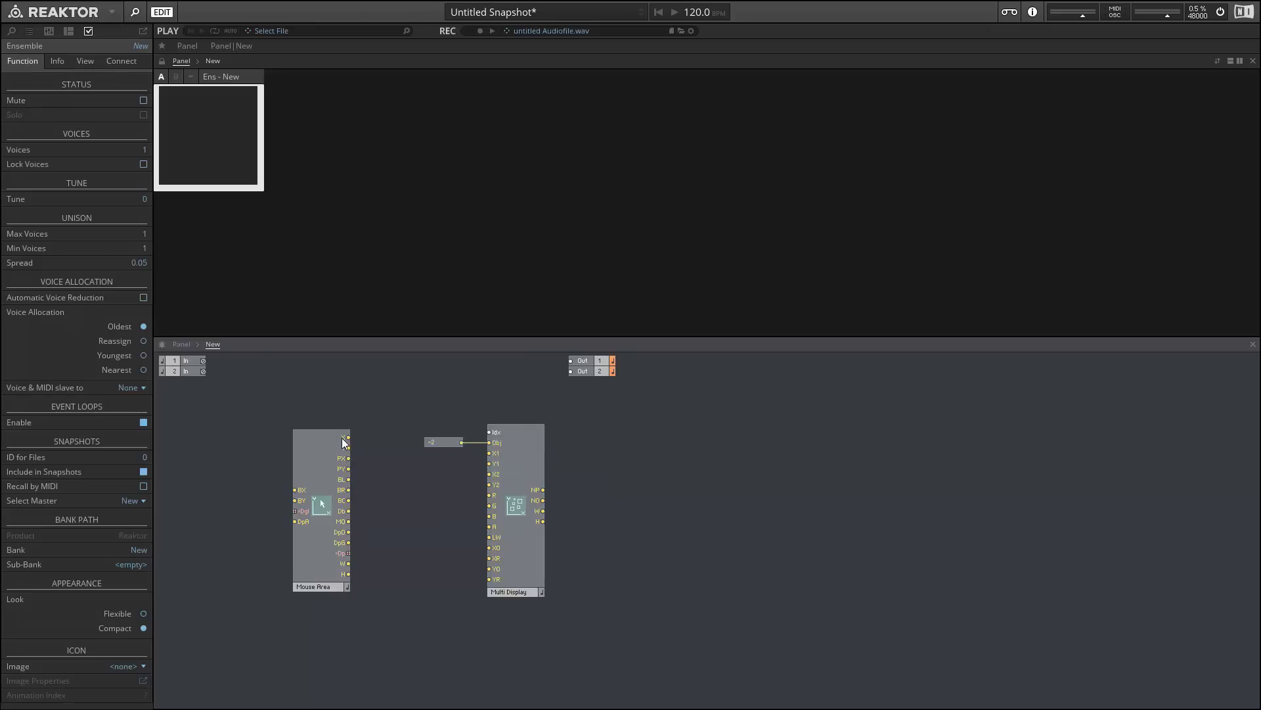
pyautogui.moveTo(348, 437); pyautogui.dragTo(488, 474)
pyautogui.moveTo(346, 448); pyautogui.dragTo(489, 484)
pyautogui.moveTo(318, 483); pyautogui.dragTo(375, 528)
# - Wire a 0.7 constant into G and R, make the display always active, and test drawing
pyautogui.rightClick(491, 509)
pyautogui.click(529, 524)
pyautogui.write('0.7')
pyautogui.click(445, 526)
pyautogui.moveTo(462, 504); pyautogui.dragTo(492, 495)
pyautogui.click(516, 487)
pyautogui.click(143, 114)
pyautogui.moveTo(197, 110)
pyautogui.mouseDown()
pyautogui.moveTo(257, 144)
pyautogui.moveTo(187, 154)
pyautogui.moveTo(200, 97)
pyautogui.moveTo(251, 182)
pyautogui.mouseUp()
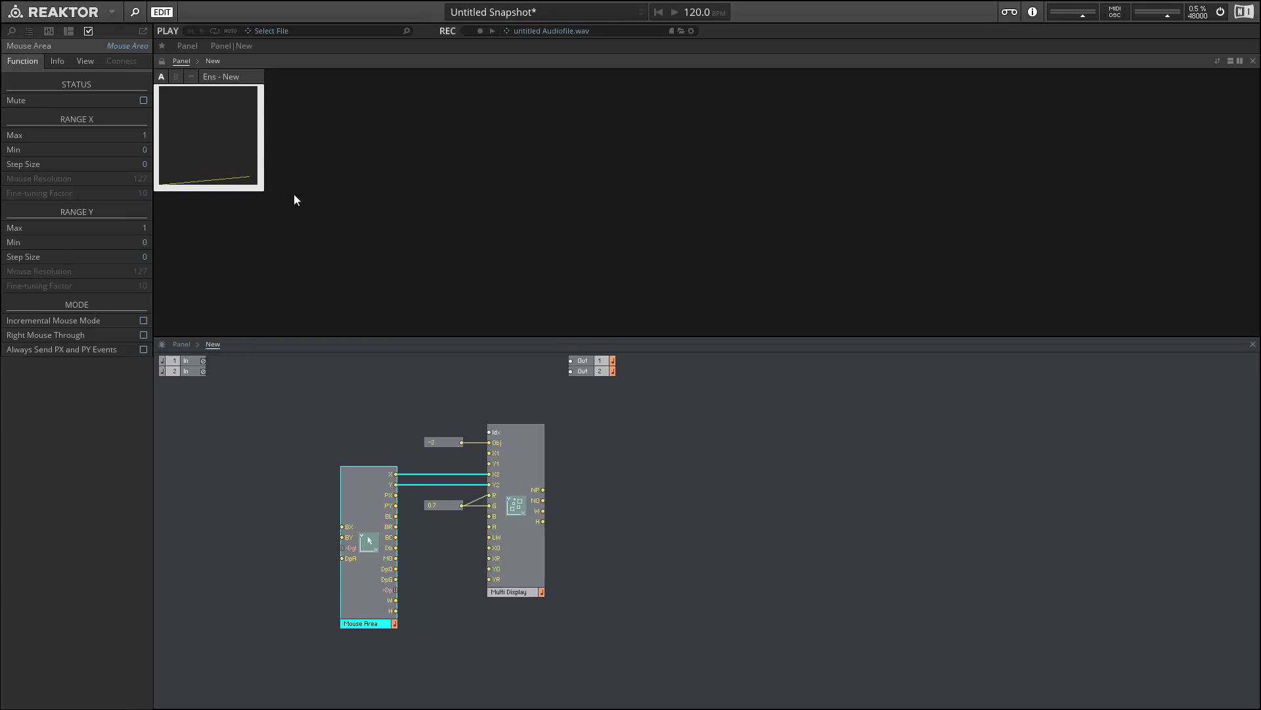
# - Set the Obj constant to -5 and drag in the panel to test the anti-aliased line
pyautogui.click(451, 442)
pyautogui.moveTo(494, 440)
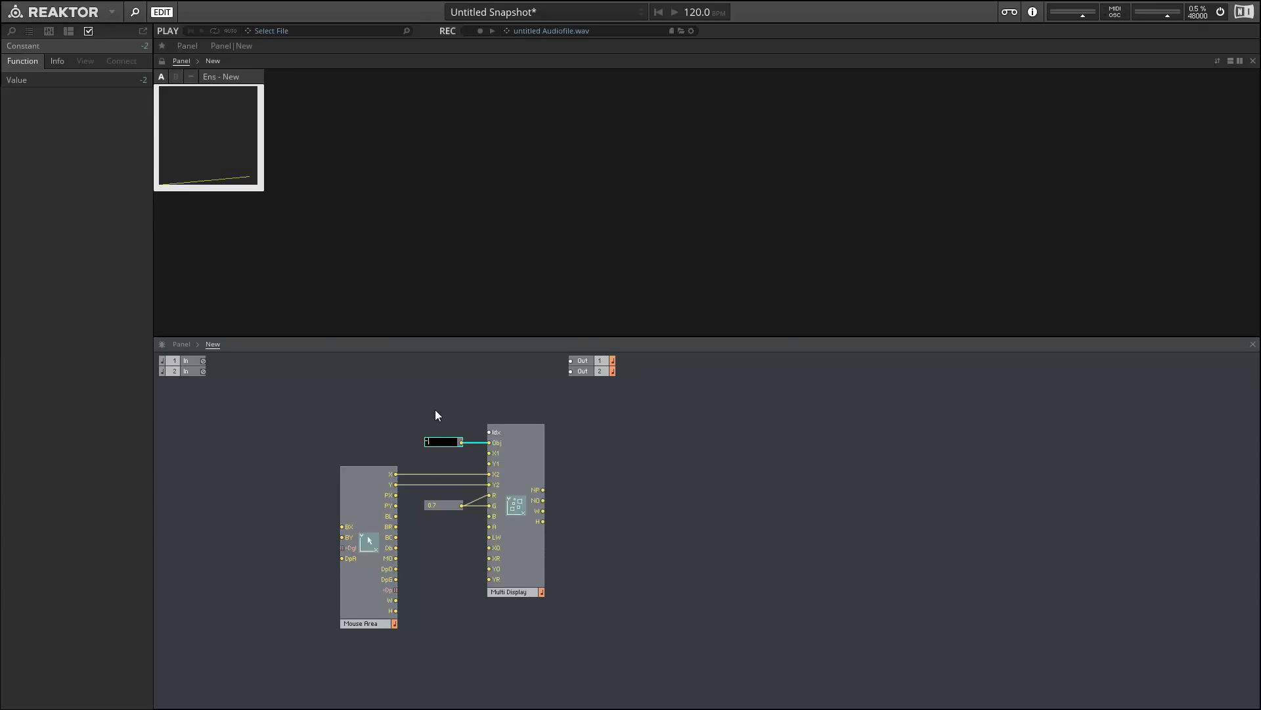
pyautogui.write('-5')
pyautogui.press('Return')
pyautogui.moveTo(211, 132); pyautogui.dragTo(168, 101)
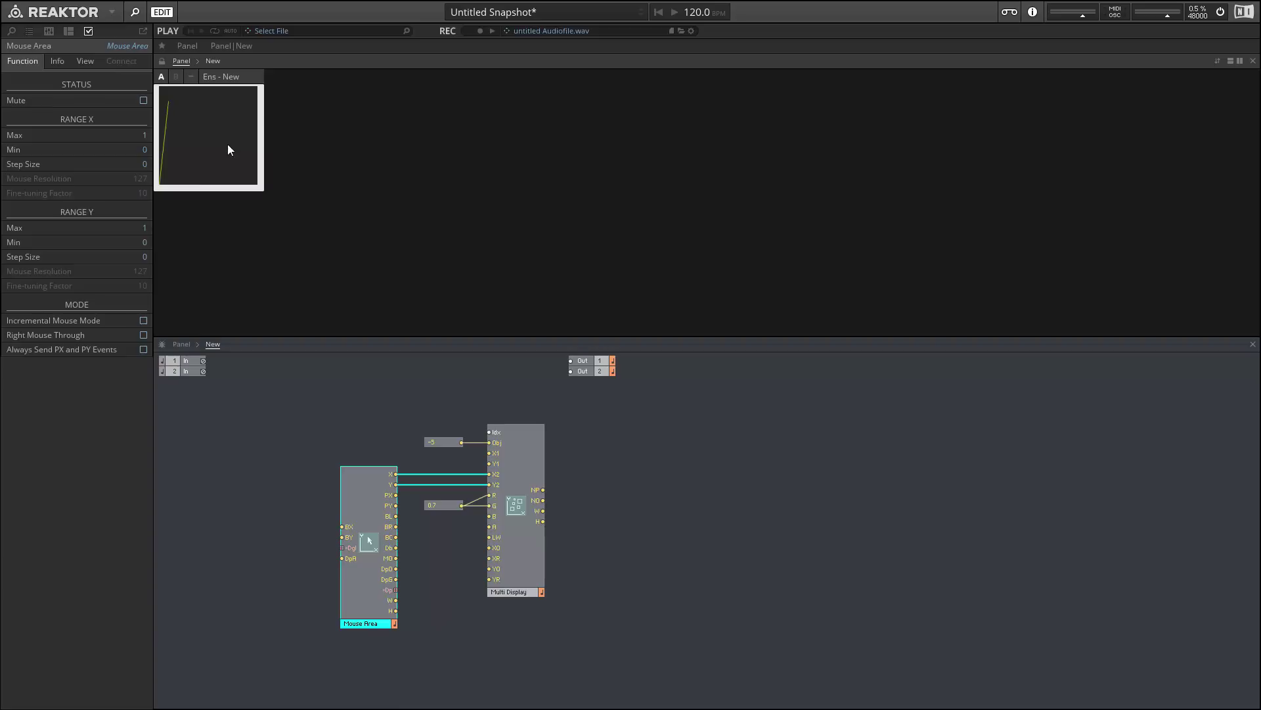
# - Wire a constant of 2 into the LW input and drag the line end to test it
pyautogui.rightClick(494, 540)
pyautogui.click(543, 559)
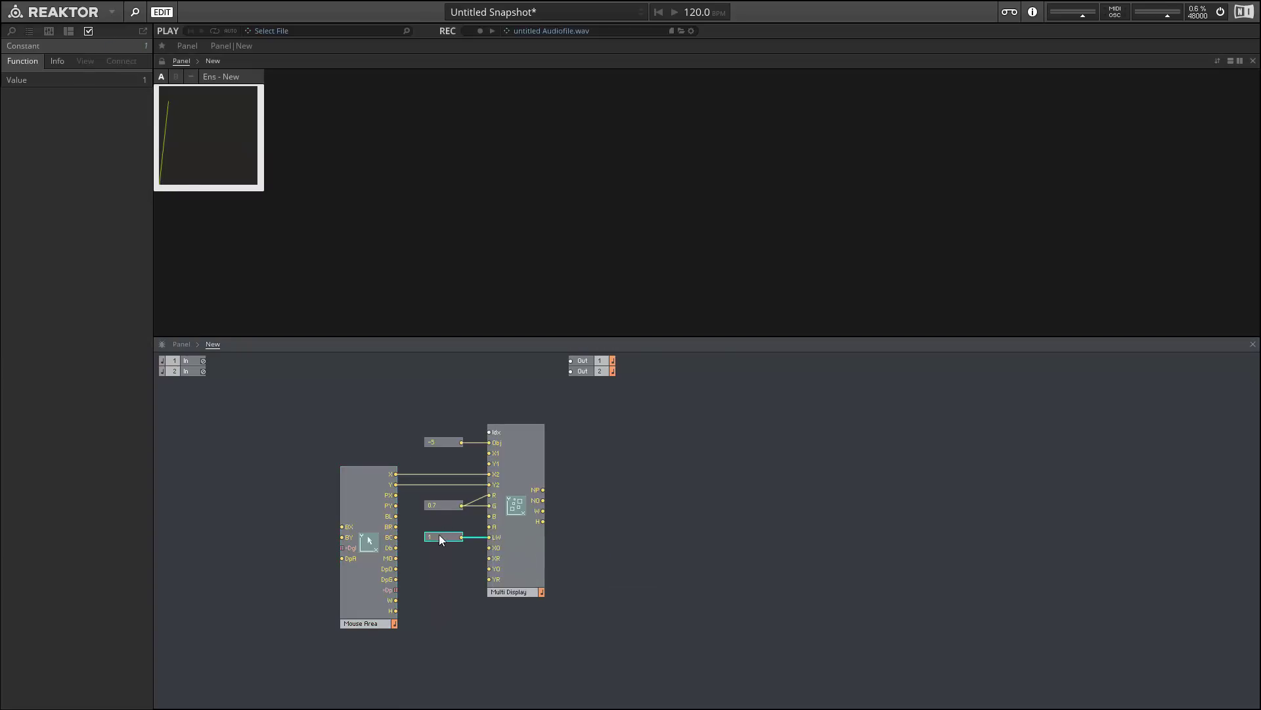
pyautogui.click(369, 435)
pyautogui.moveTo(170, 105); pyautogui.dragTo(231, 105)
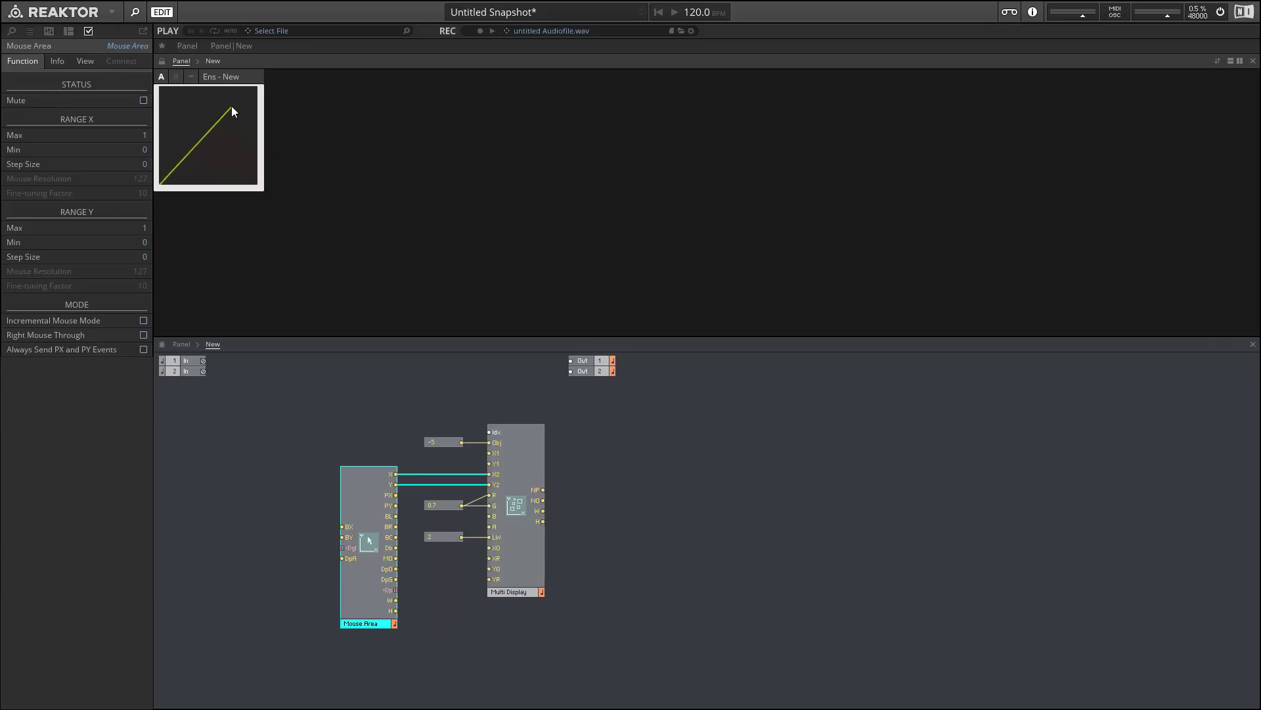
pyautogui.click(244, 149)
pyautogui.moveTo(245, 148); pyautogui.dragTo(211, 113)
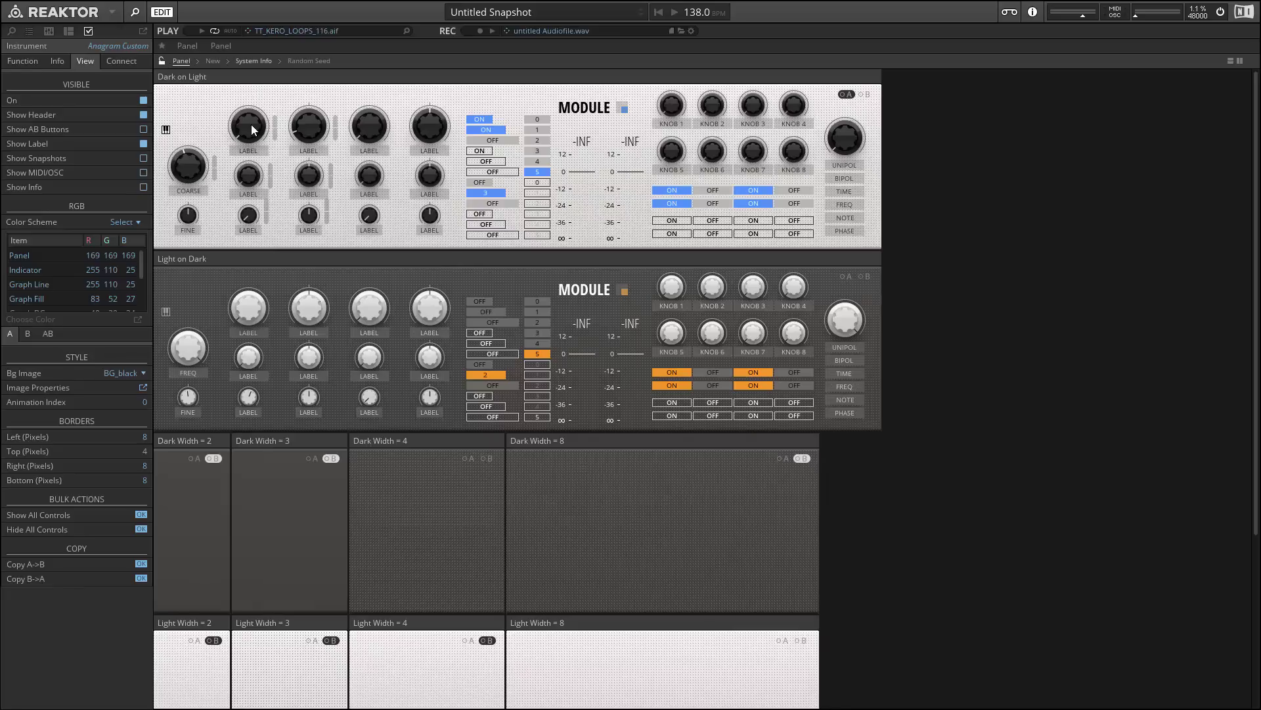
# - Try moving the top-left Dark on Light knob, undo it, and lock the panel
pyautogui.moveTo(252, 129); pyautogui.dragTo(216, 109)
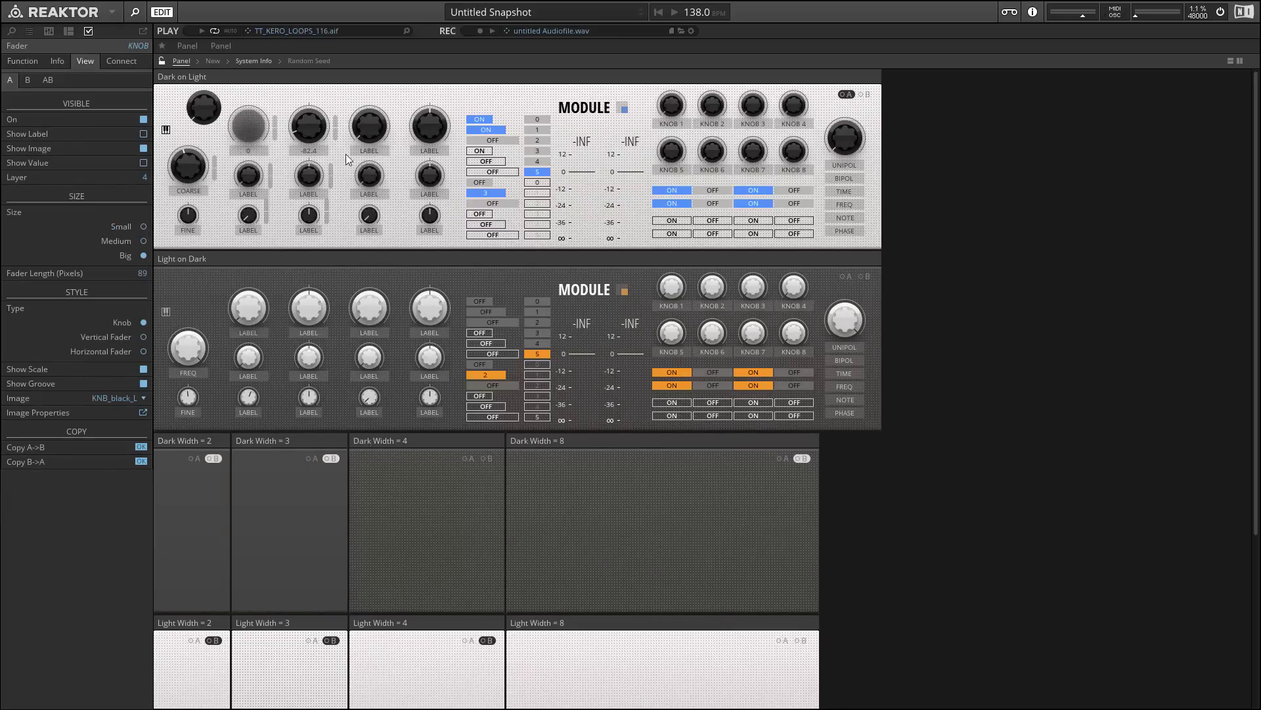
pyautogui.hotkey('ctrl', 'z')
pyautogui.click(167, 61)
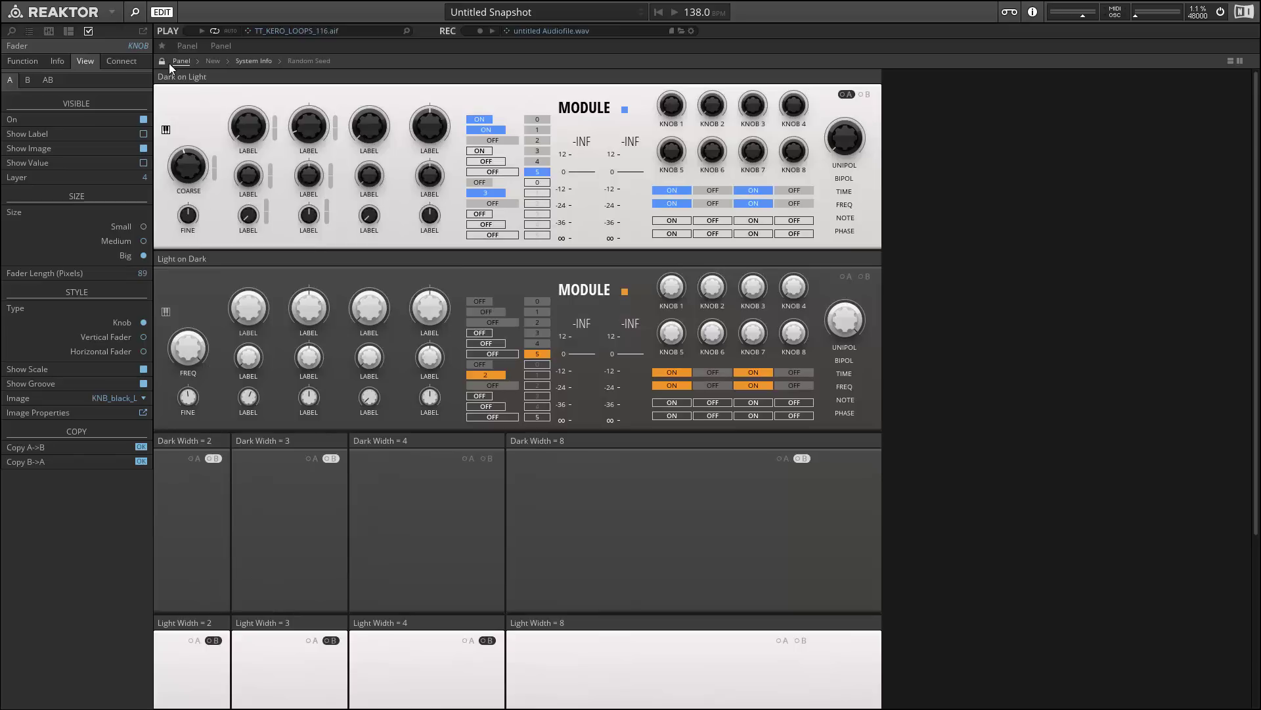
# - Show the knob's Mod Knob L macro in the structure and enable Group Panel Elements
pyautogui.rightClick(251, 117)
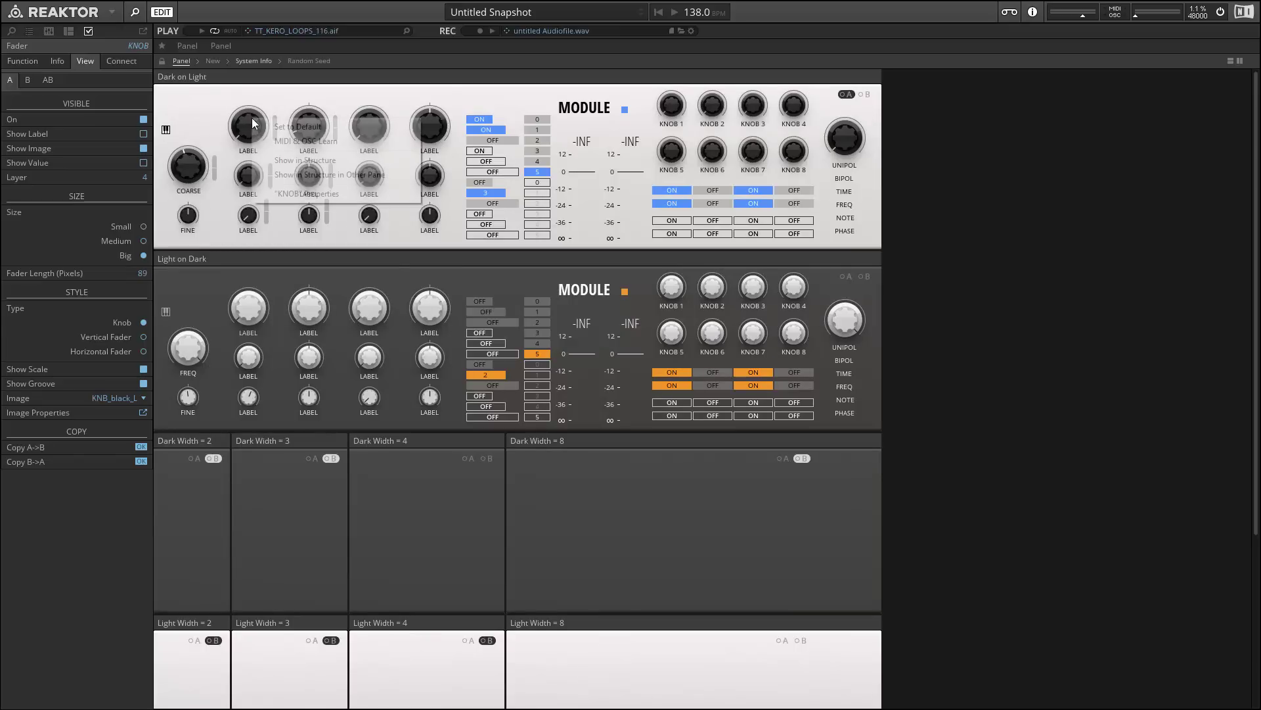
pyautogui.click(289, 161)
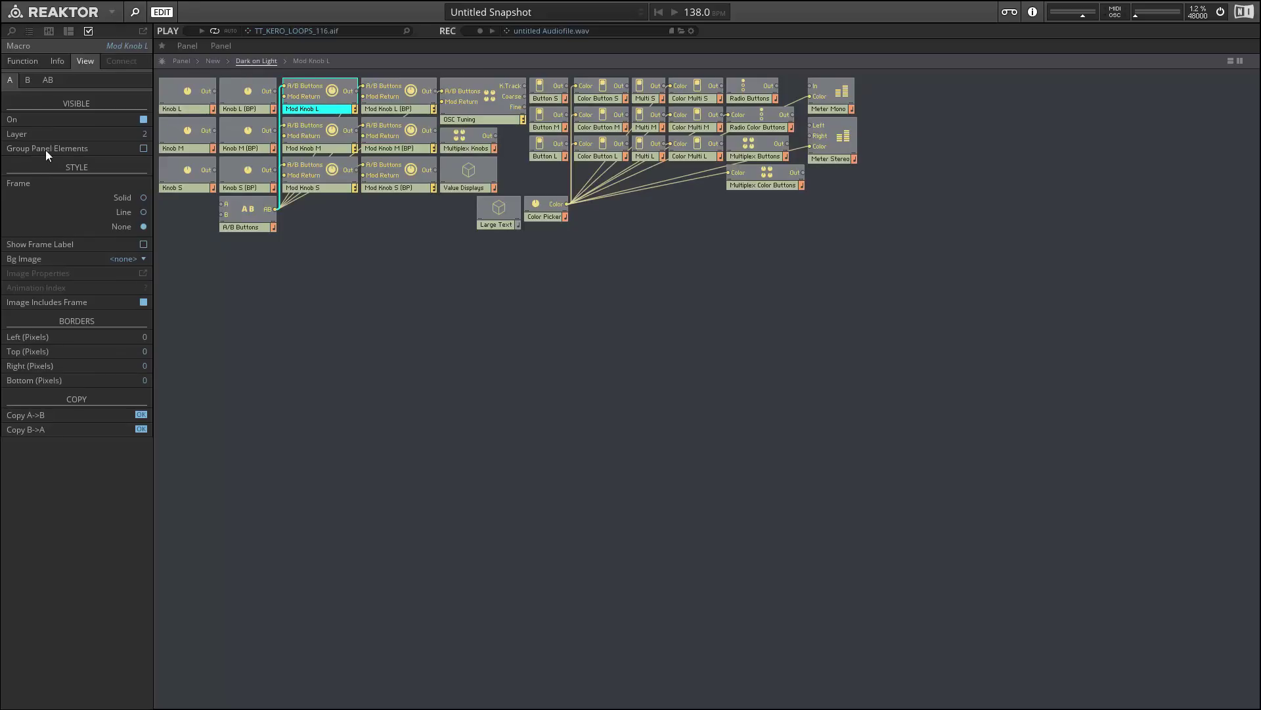
pyautogui.click(143, 149)
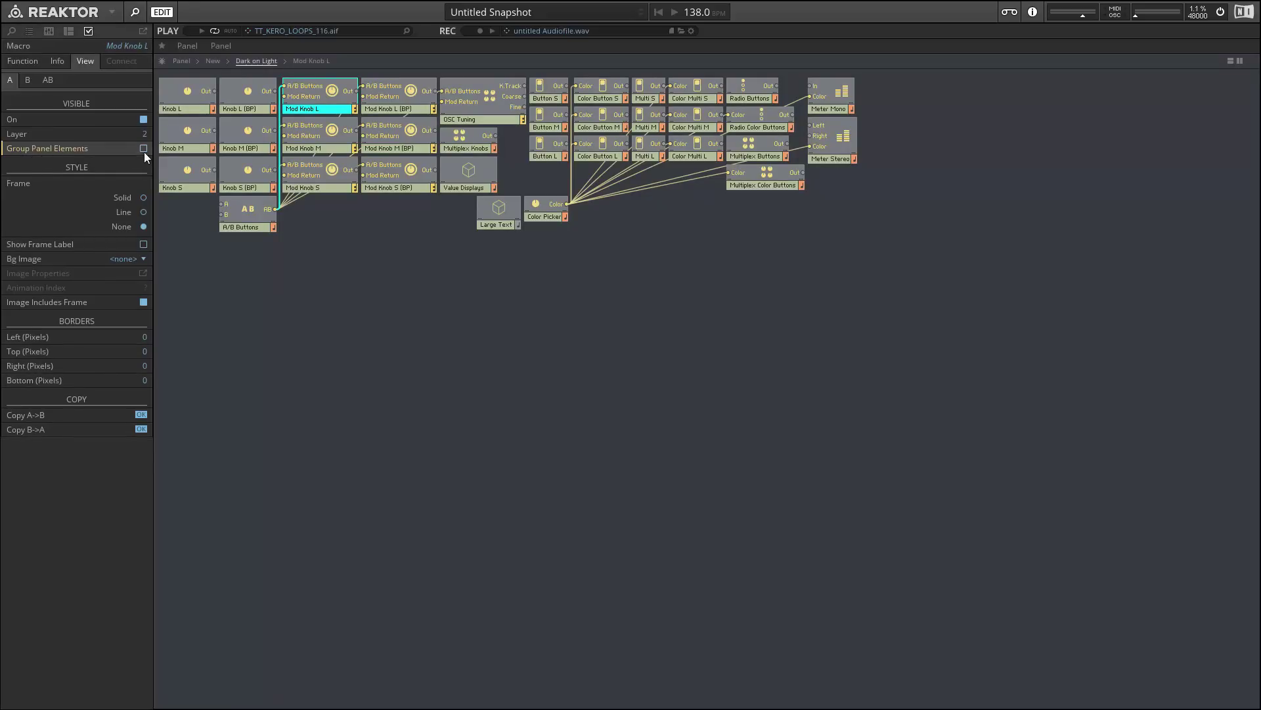
# - Test dragging the grouped knob on the unlocked panel, relock it, and go up to Dark on Light
pyautogui.click(182, 61)
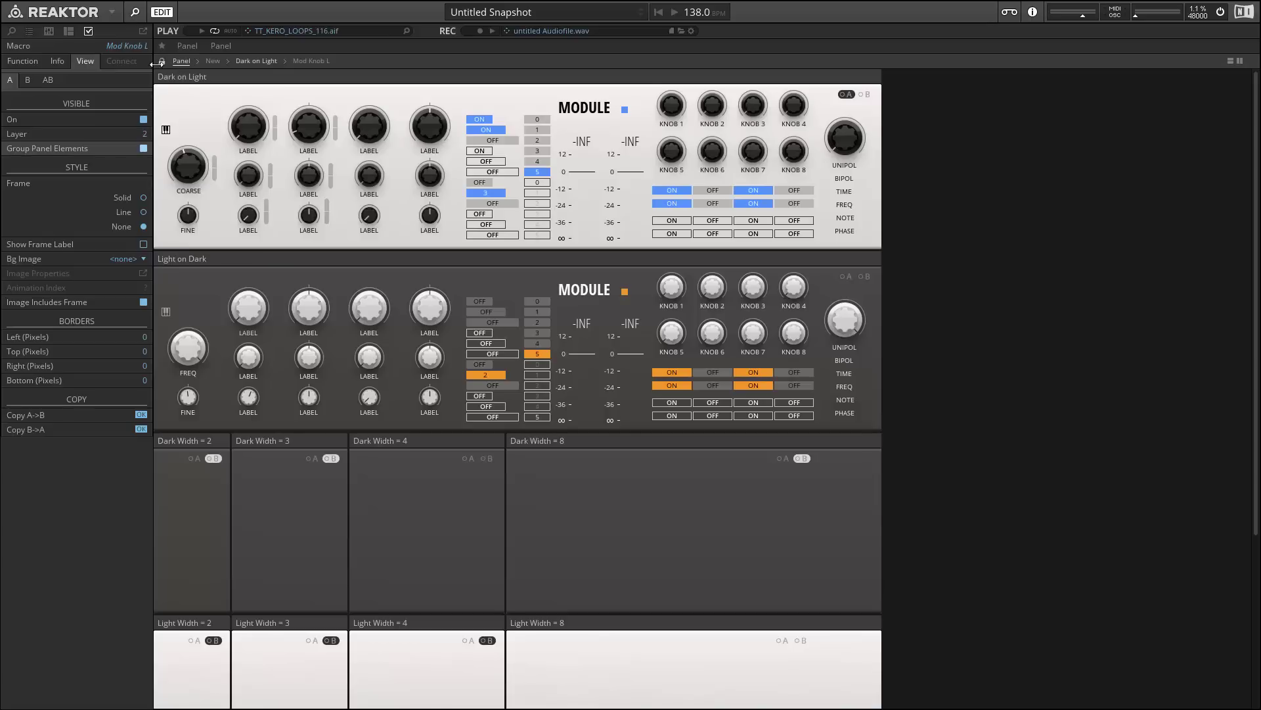
pyautogui.click(161, 61)
pyautogui.moveTo(250, 126)
pyautogui.mouseDown()
pyautogui.moveTo(267, 124)
pyautogui.moveTo(191, 86)
pyautogui.moveTo(261, 179)
pyautogui.moveTo(256, 128)
pyautogui.mouseUp()
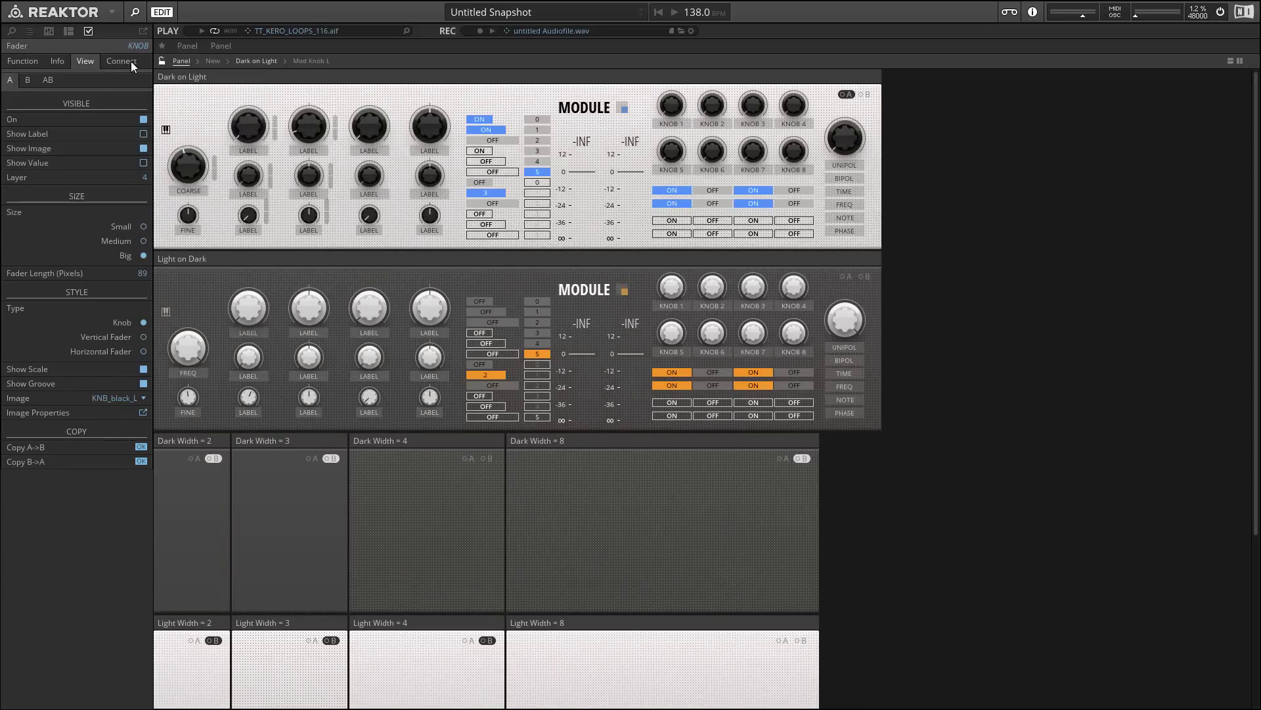
pyautogui.click(162, 61)
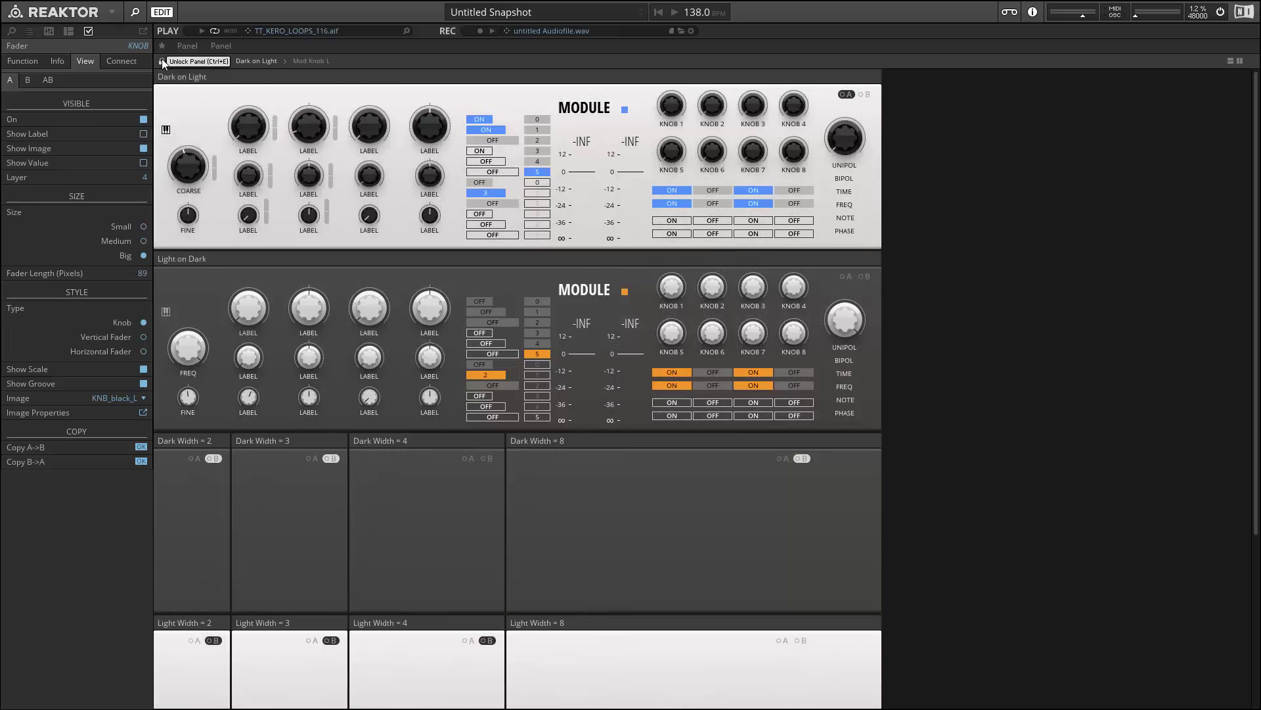
pyautogui.click(311, 61)
pyautogui.doubleClick(317, 199)
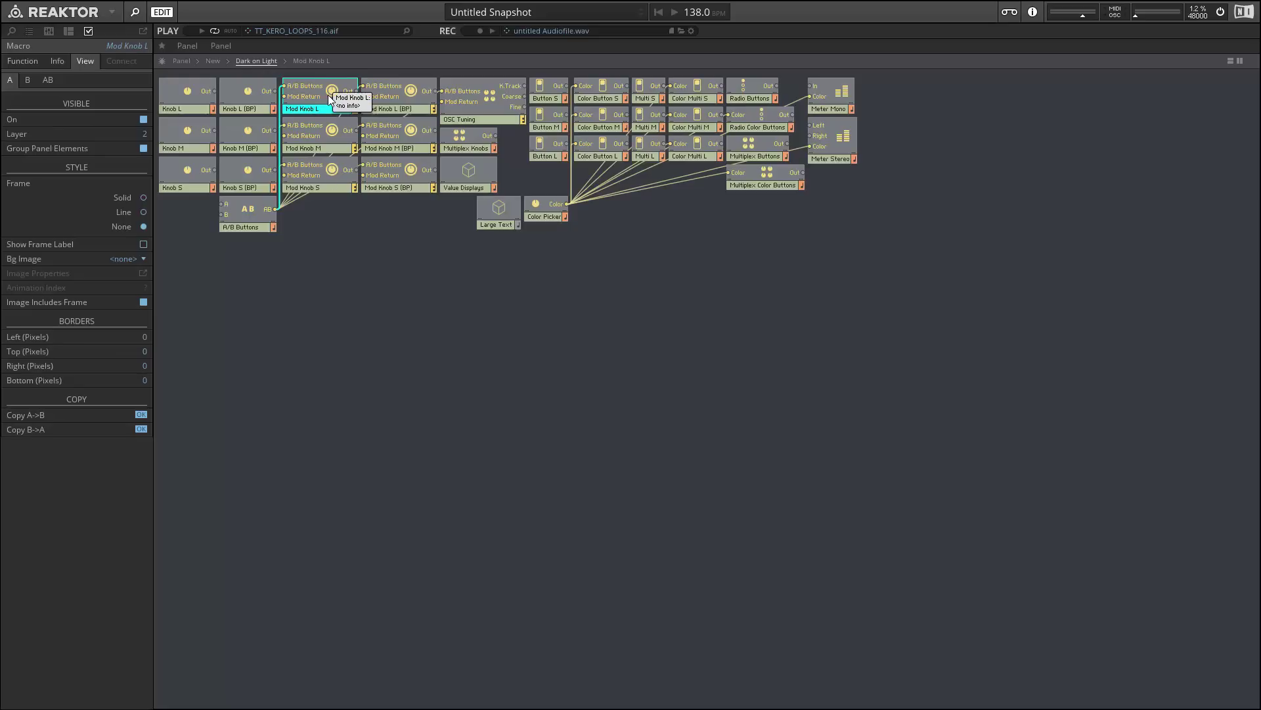
# - Go into Light Width = 2 > Block > Panel and paste the Mod Knob L macro
pyautogui.doubleClick(364, 241)
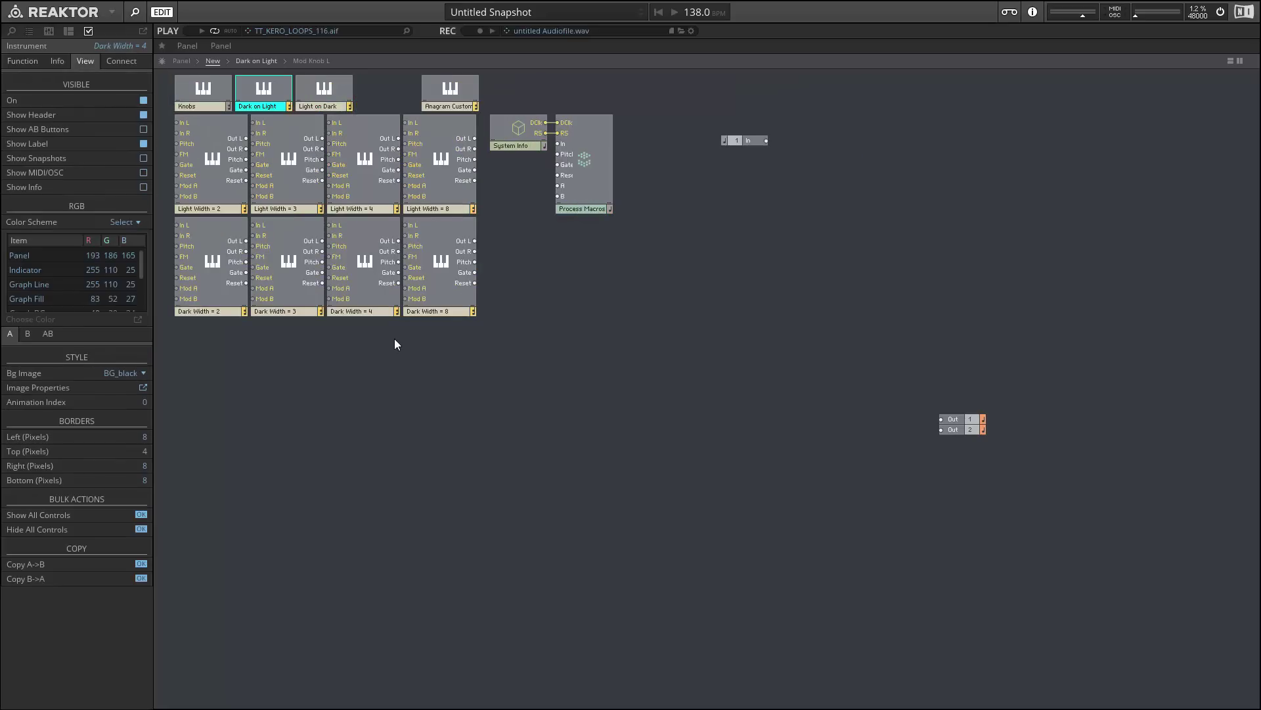
pyautogui.doubleClick(212, 272)
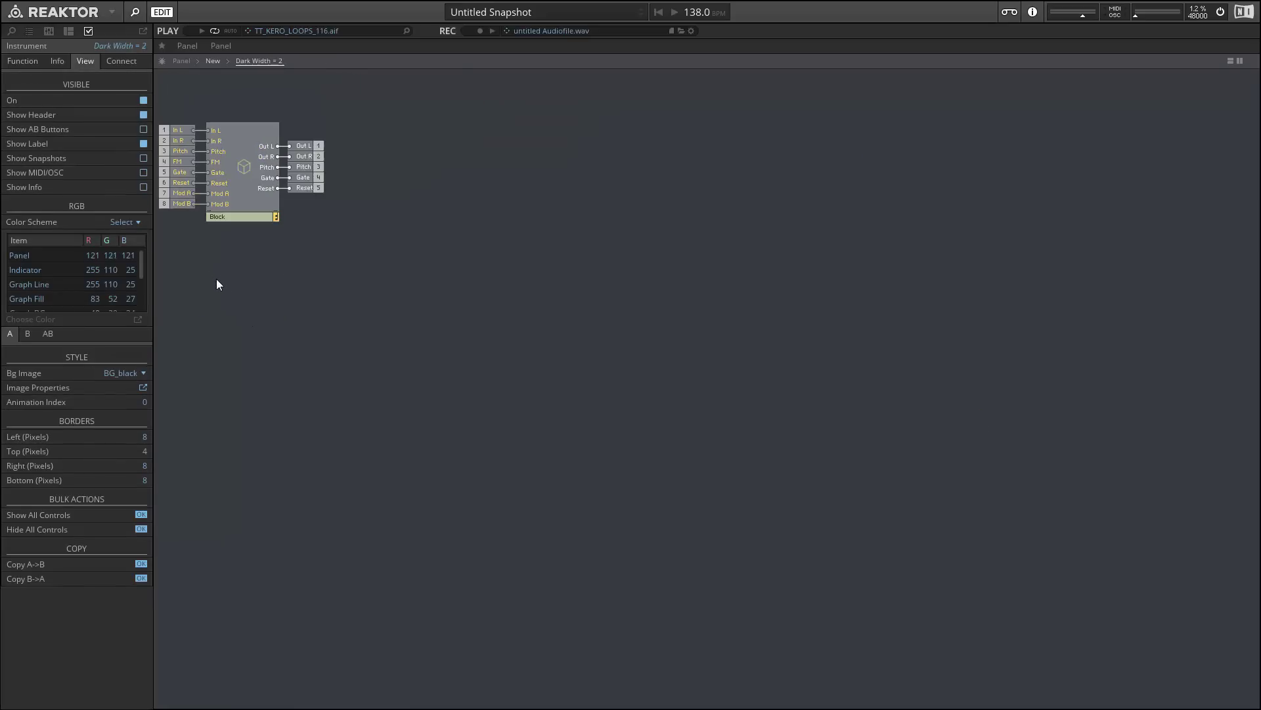
pyautogui.doubleClick(222, 286)
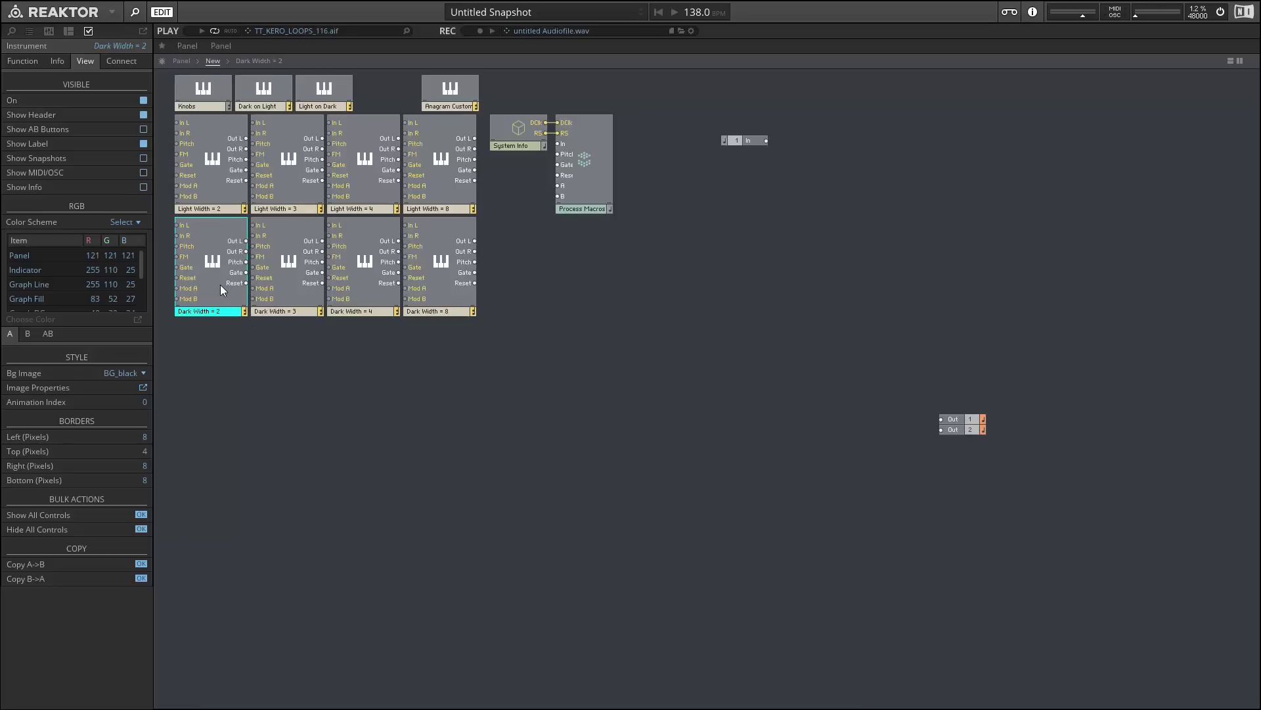
pyautogui.doubleClick(217, 184)
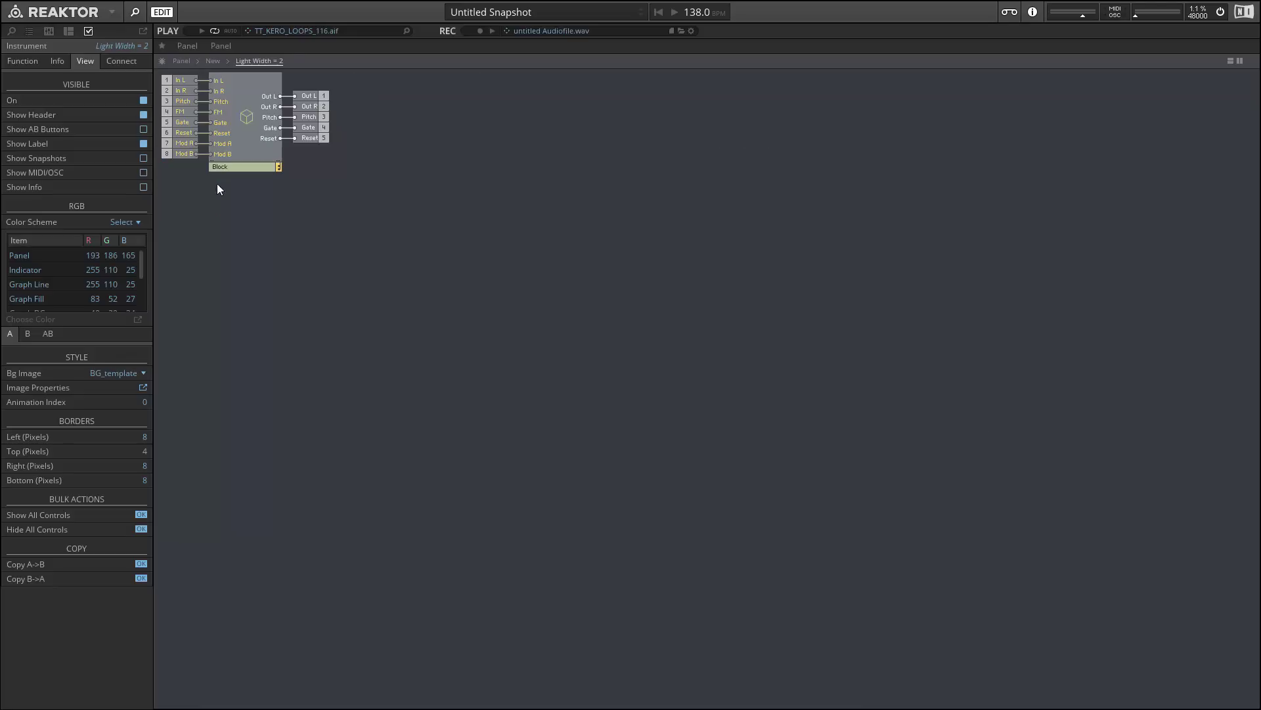
pyautogui.doubleClick(250, 144)
pyautogui.doubleClick(264, 262)
pyautogui.hotkey('ctrl', 'v')
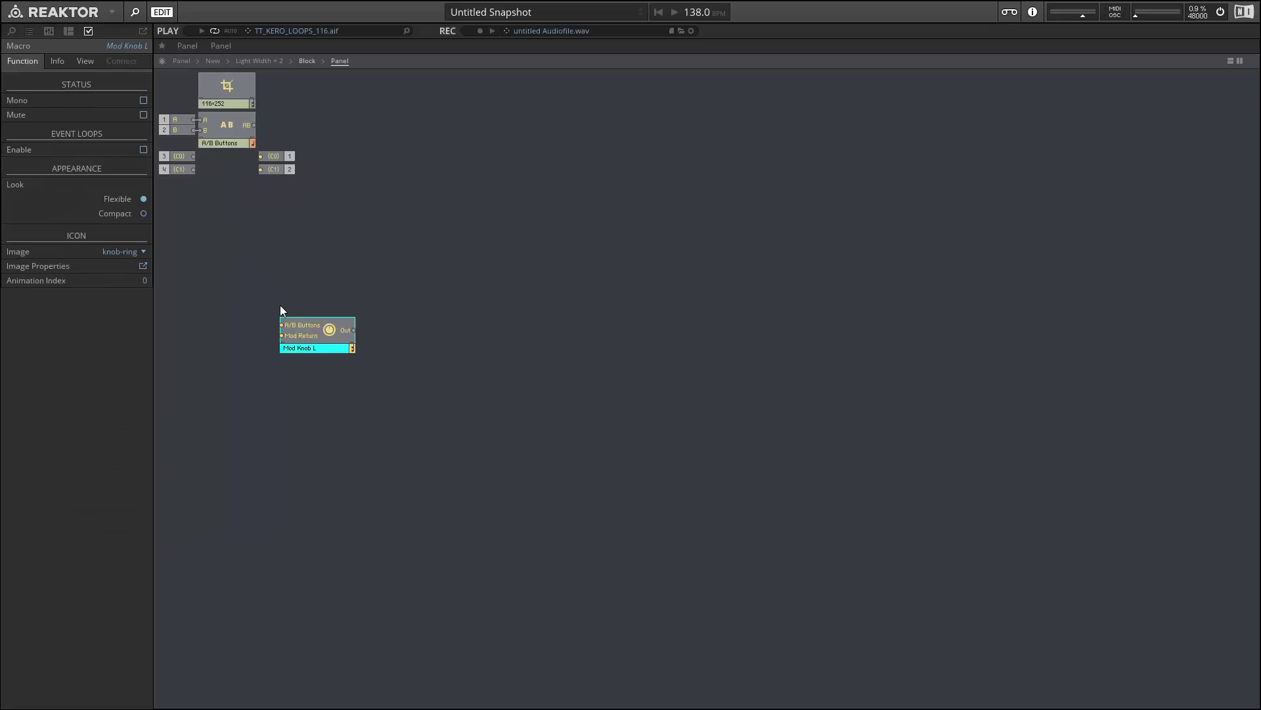
# - Return to the instrument panel and toggle the panel lock off and on
pyautogui.click(182, 61)
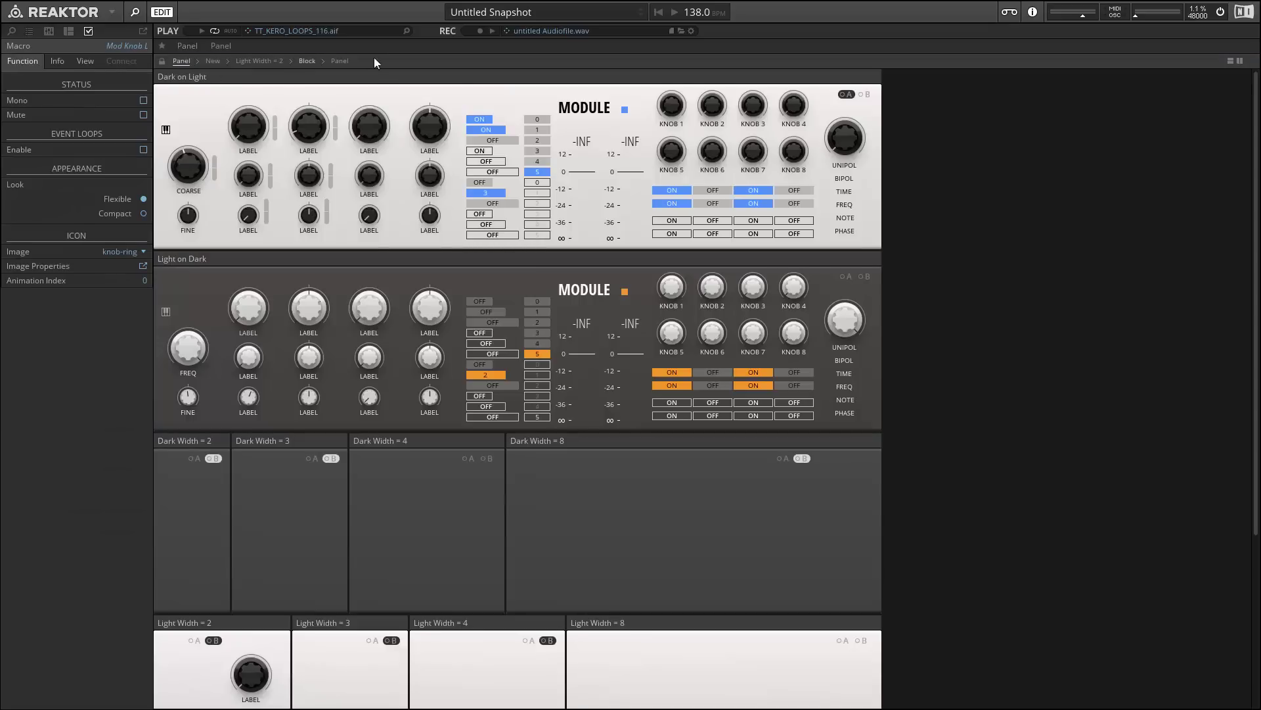
pyautogui.scroll(-5, 326, 137)
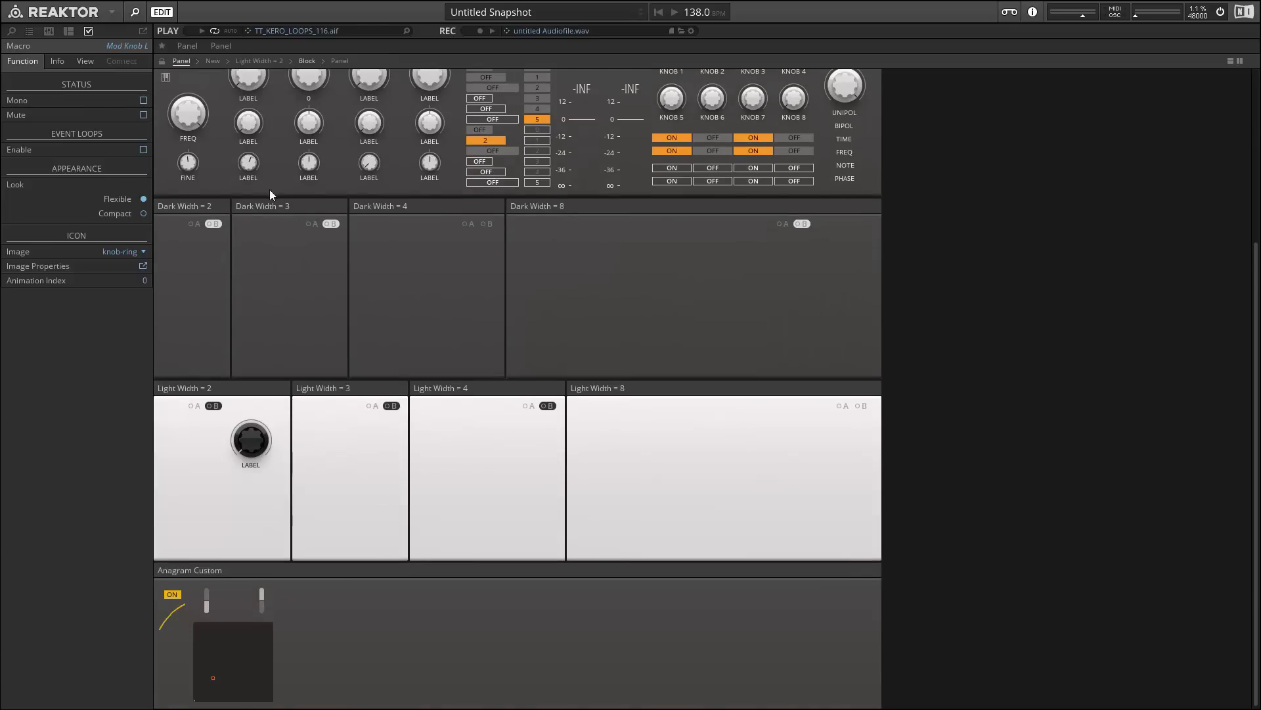
pyautogui.click(161, 60)
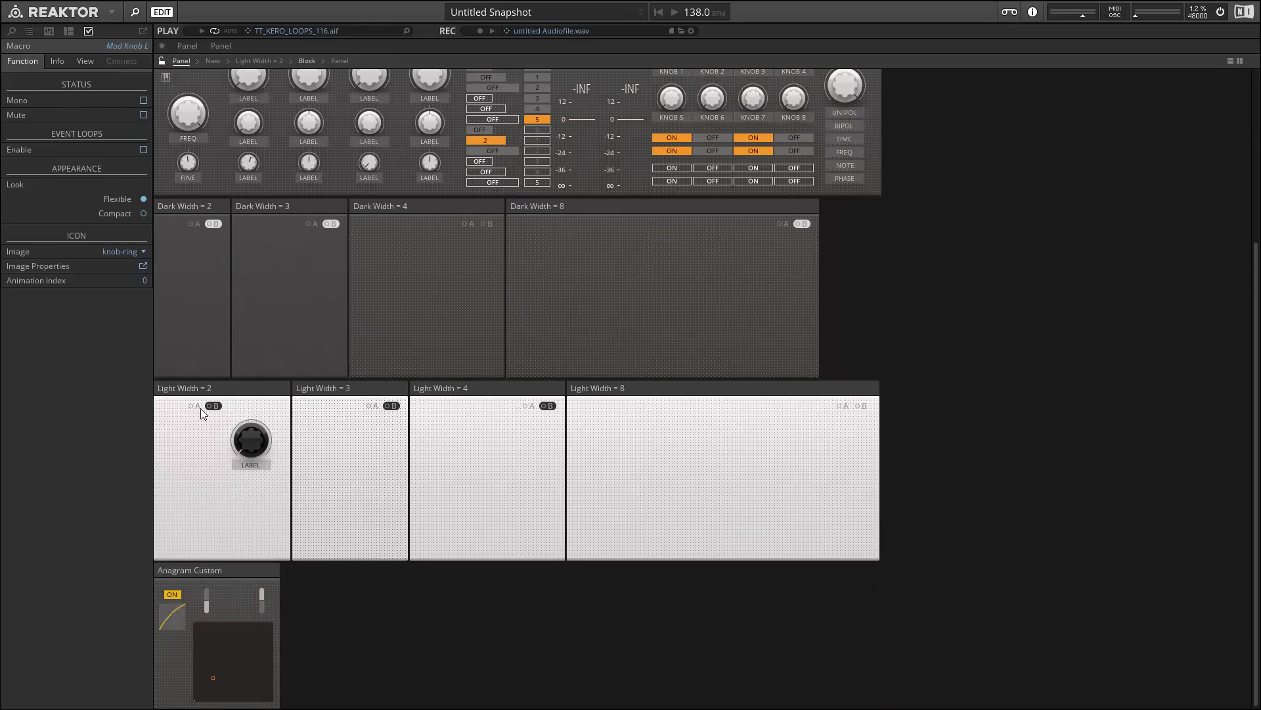
pyautogui.click(161, 61)
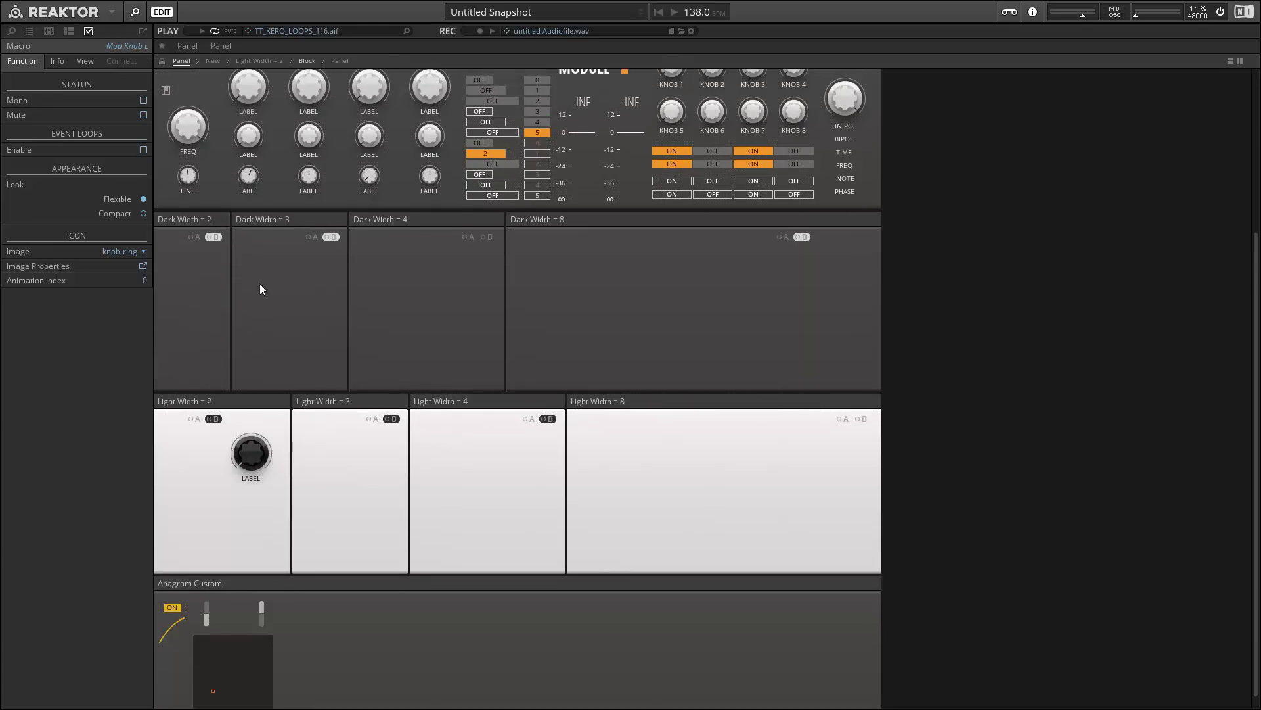
# - Wire the A/B Buttons AB output into Mod Knob L and show Light Width = 2's properties
pyautogui.click(338, 61)
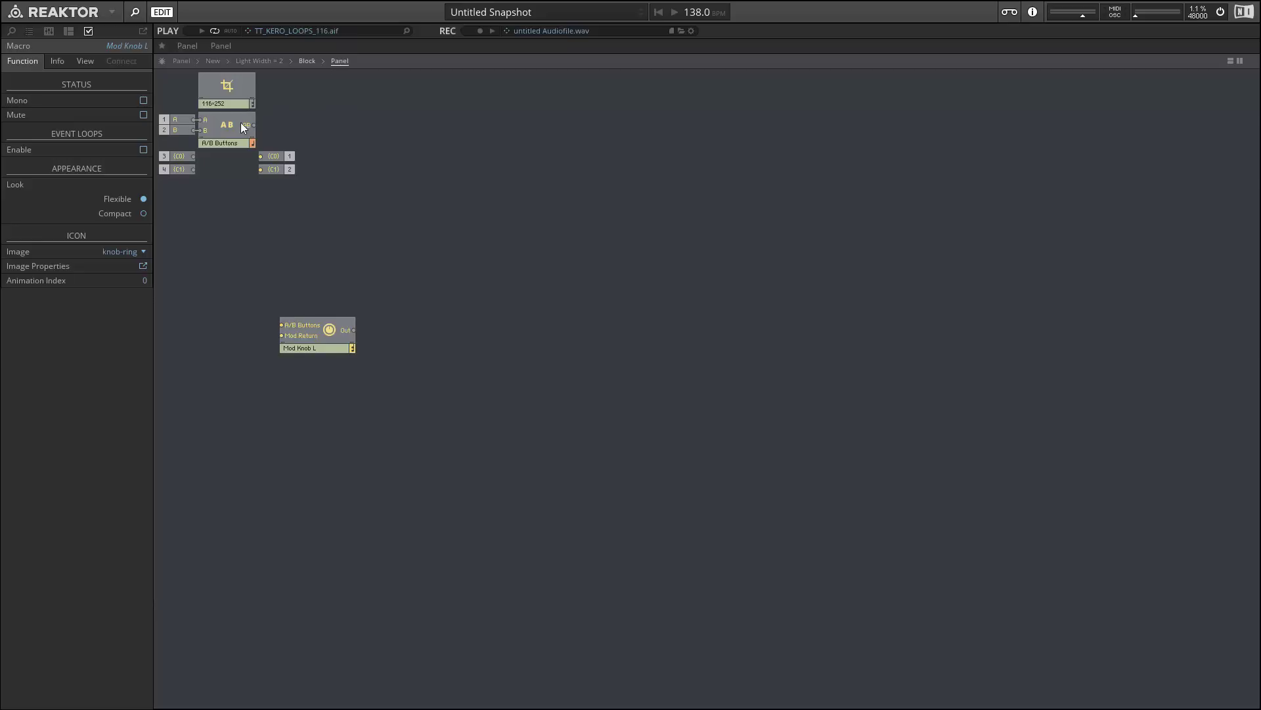
pyautogui.moveTo(244, 125); pyautogui.dragTo(330, 166)
pyautogui.click(309, 347)
pyautogui.click(187, 61)
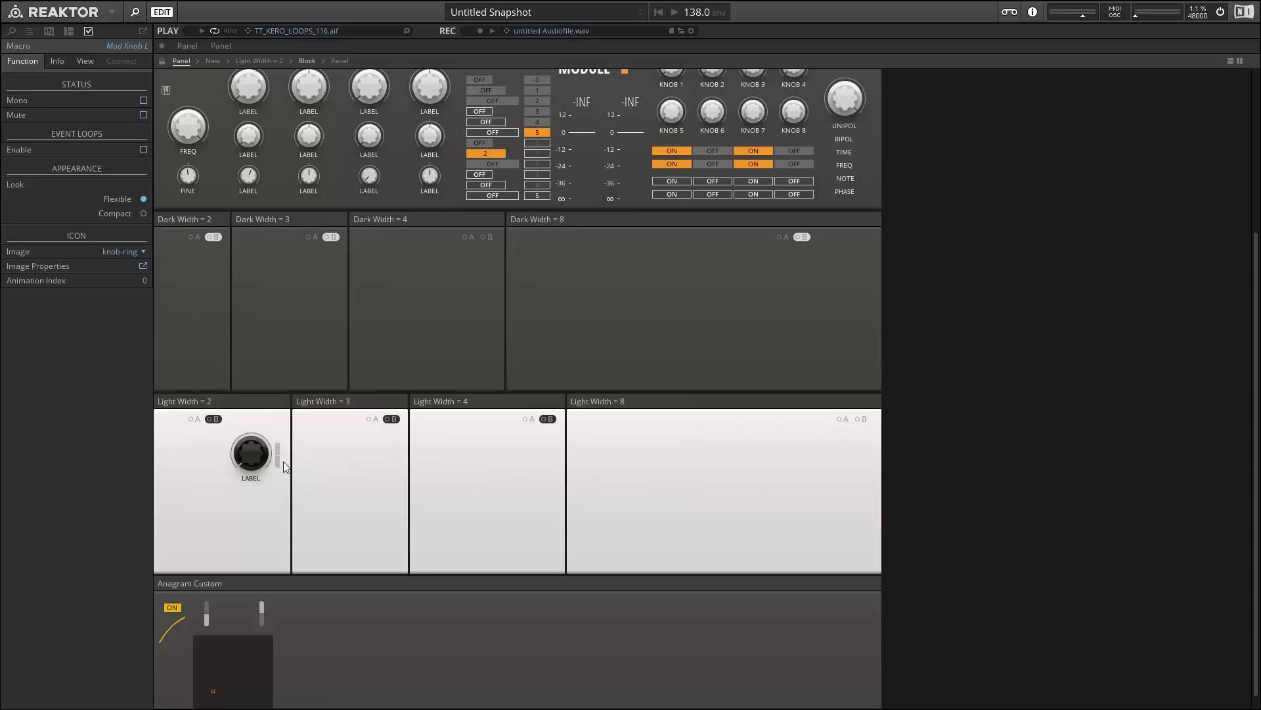
pyautogui.click(239, 509)
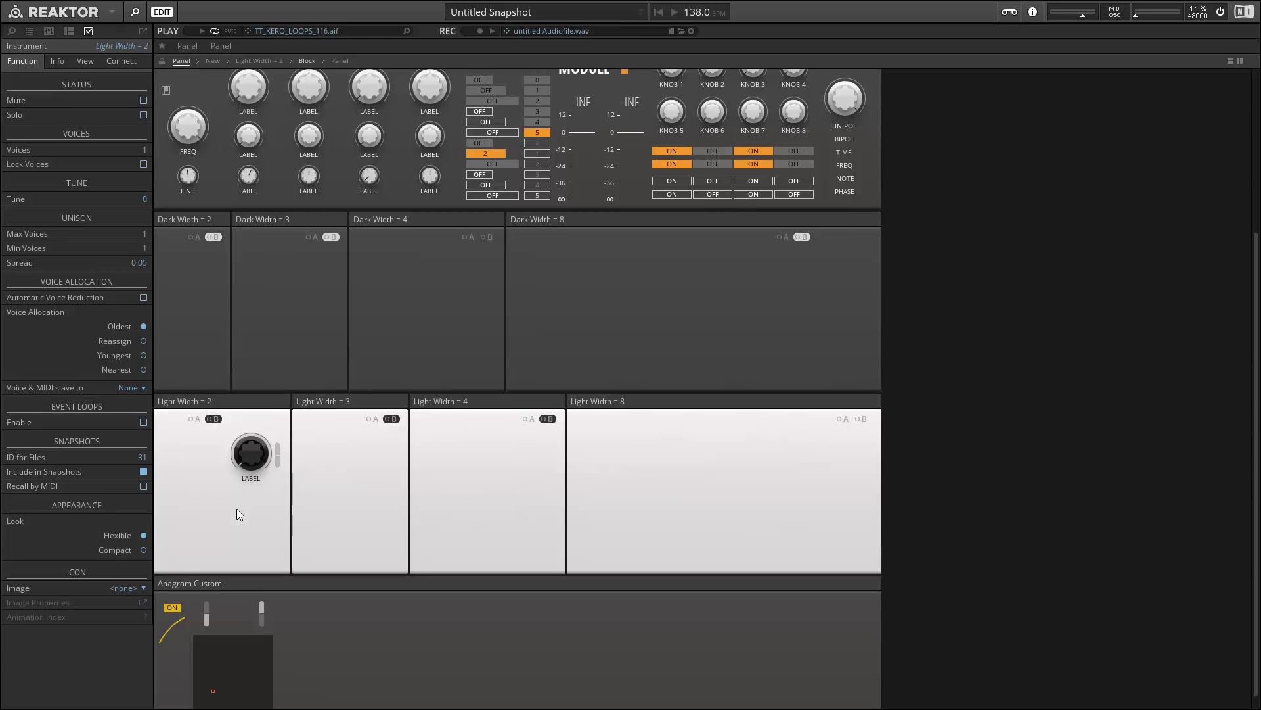
# - Set the instrument's left and right borders to 0 pixels in its appearance properties
pyautogui.click(86, 62)
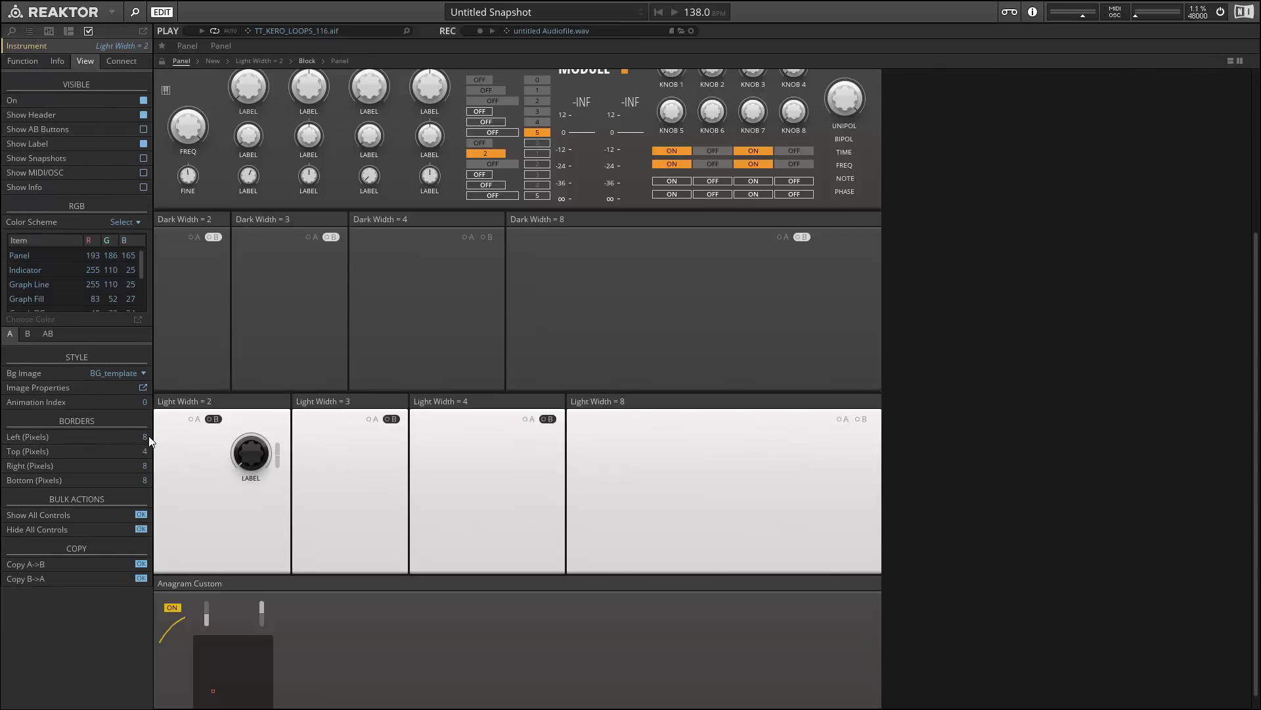
pyautogui.moveTo(148, 436); pyautogui.dragTo(155, 462)
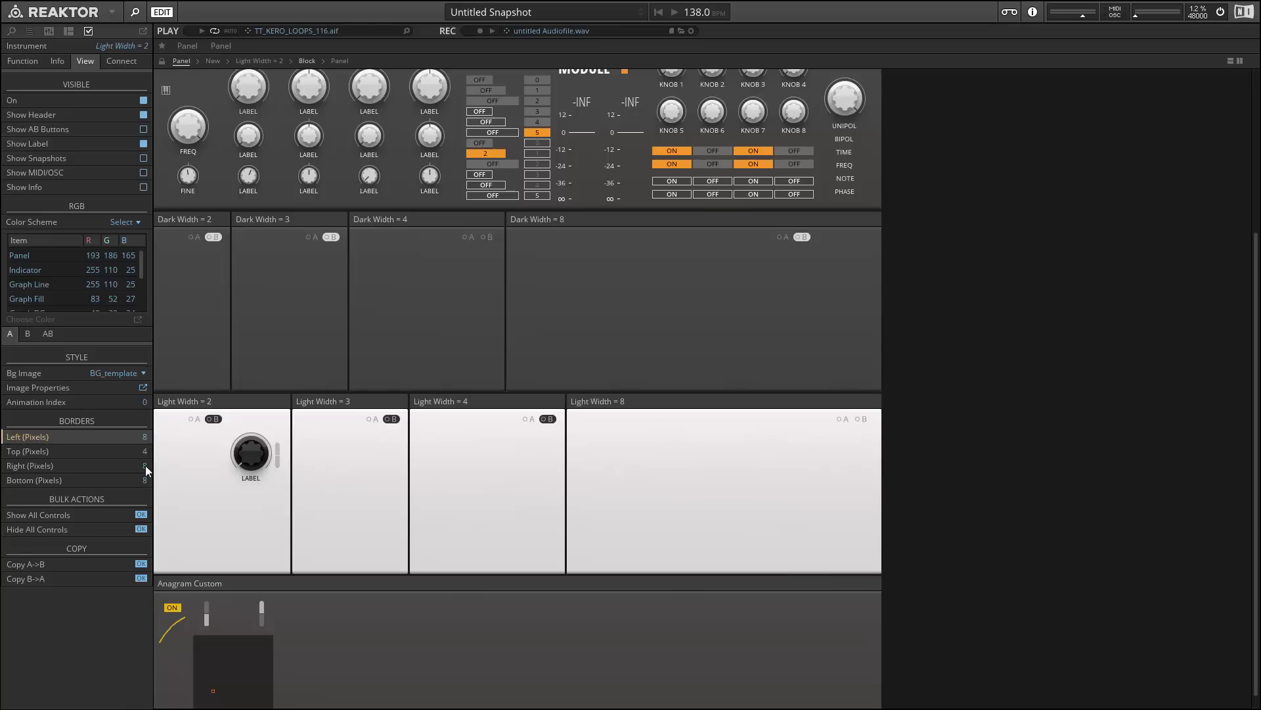
pyautogui.moveTo(144, 465); pyautogui.dragTo(157, 506)
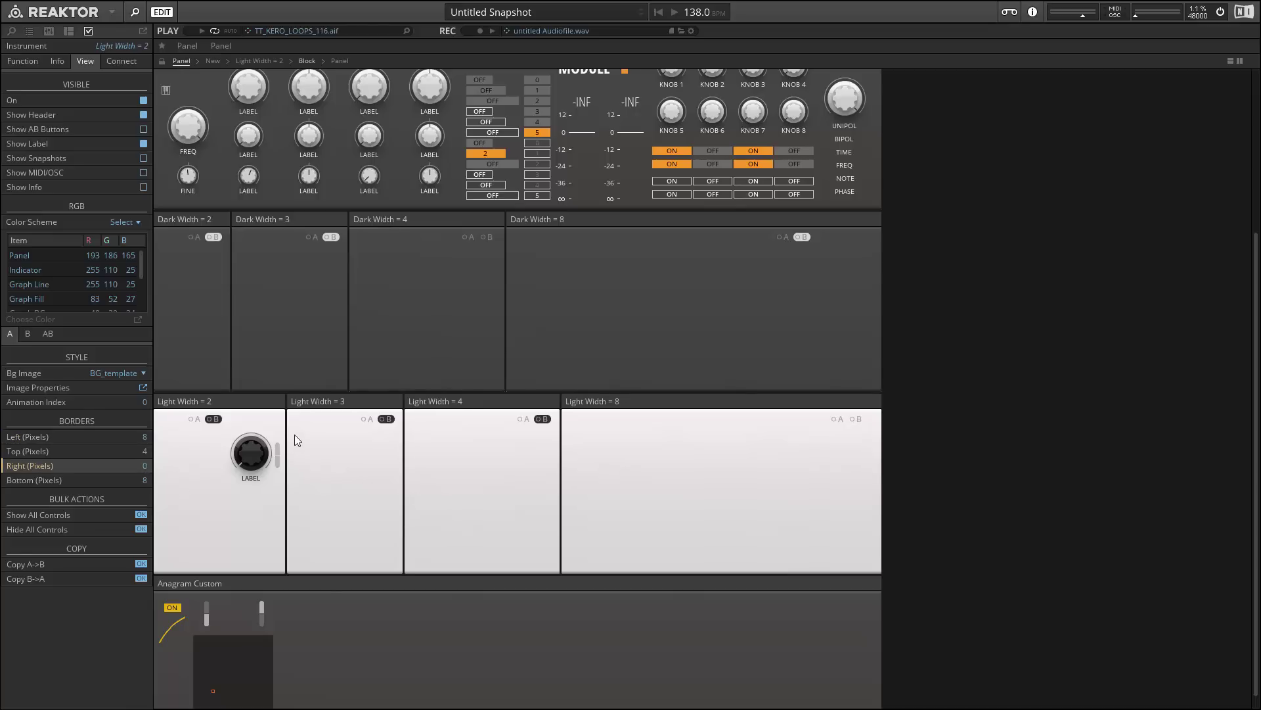
# - Unlock the panel, shift the knob left, and place Light Width = 2 after Light Width = 3
pyautogui.click(162, 60)
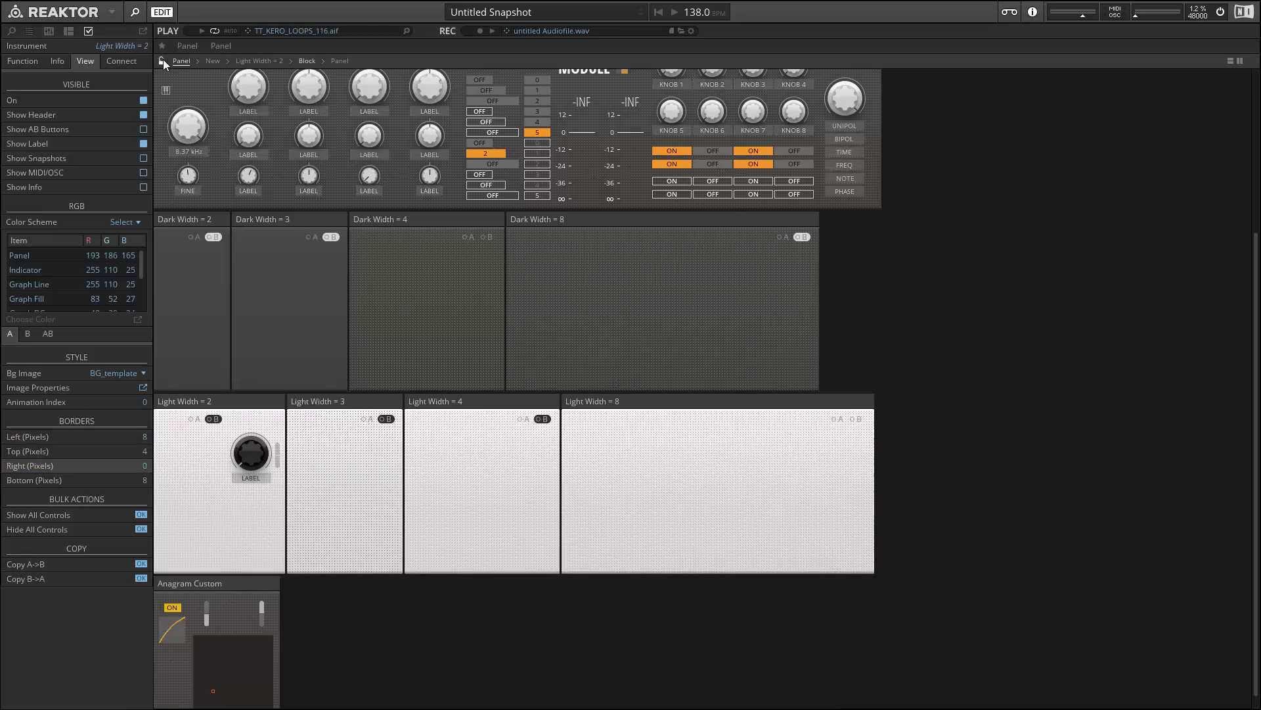
pyautogui.moveTo(251, 460); pyautogui.dragTo(175, 463)
pyautogui.click(187, 408)
pyautogui.moveTo(223, 412); pyautogui.dragTo(224, 413)
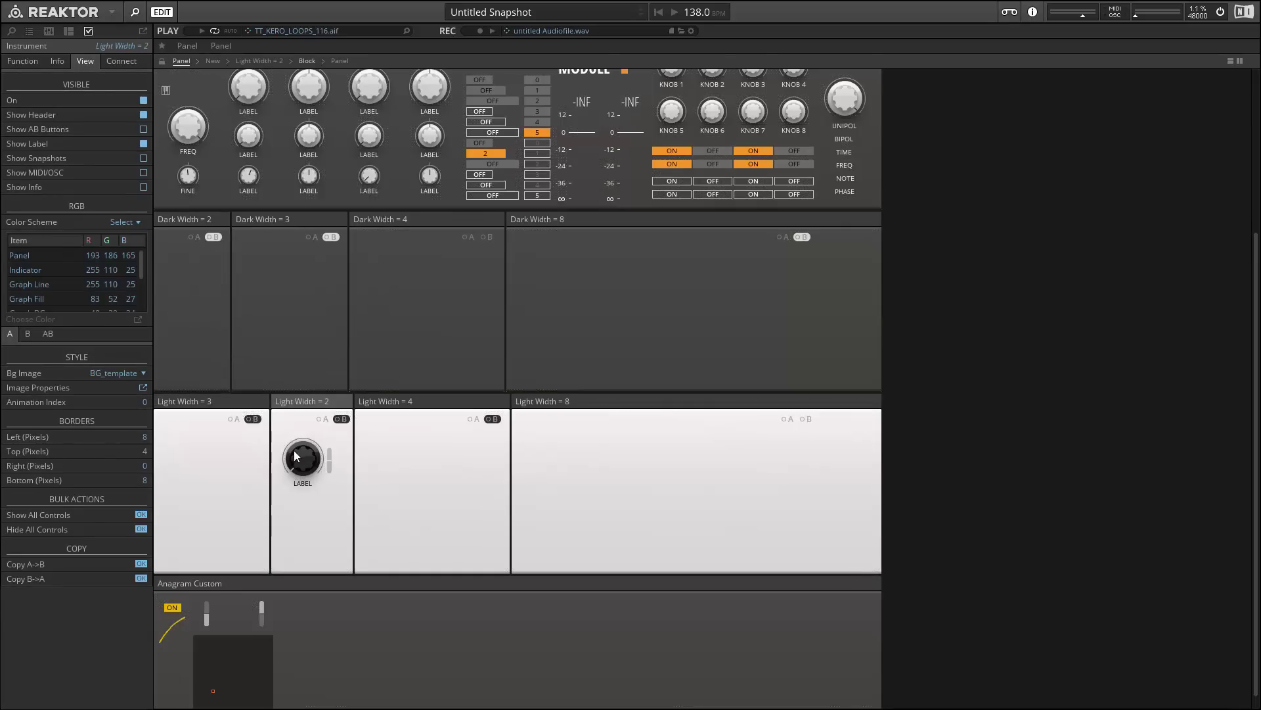
# - Set the left border to 0, nudge the Light Width = 2 knob, lock the panel, return to Structure
pyautogui.click(158, 61)
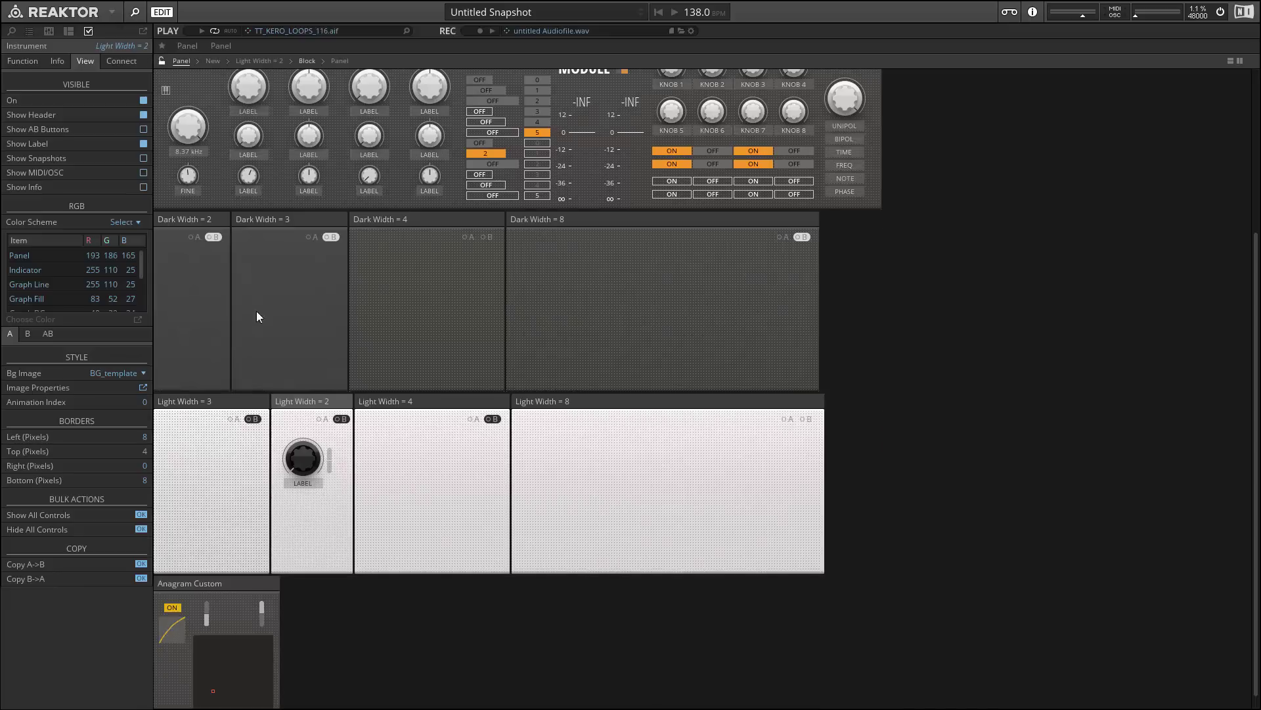
pyautogui.moveTo(154, 443); pyautogui.dragTo(156, 507)
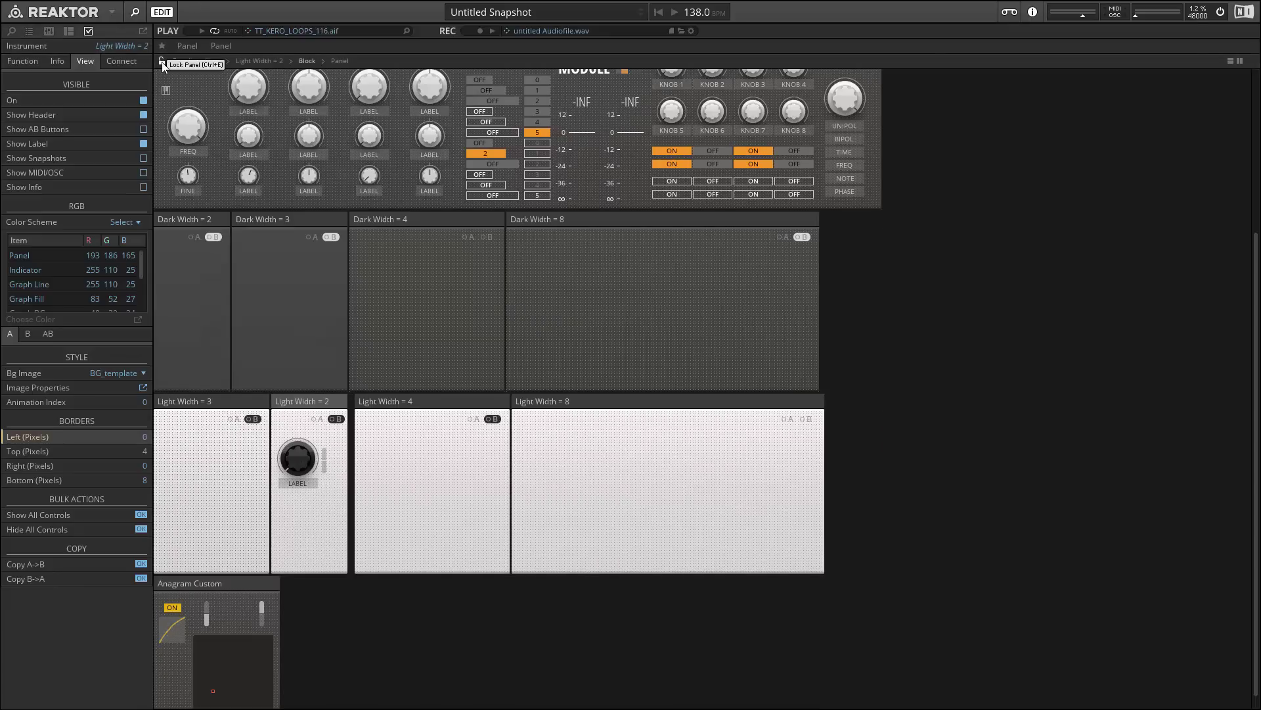
pyautogui.click(296, 461)
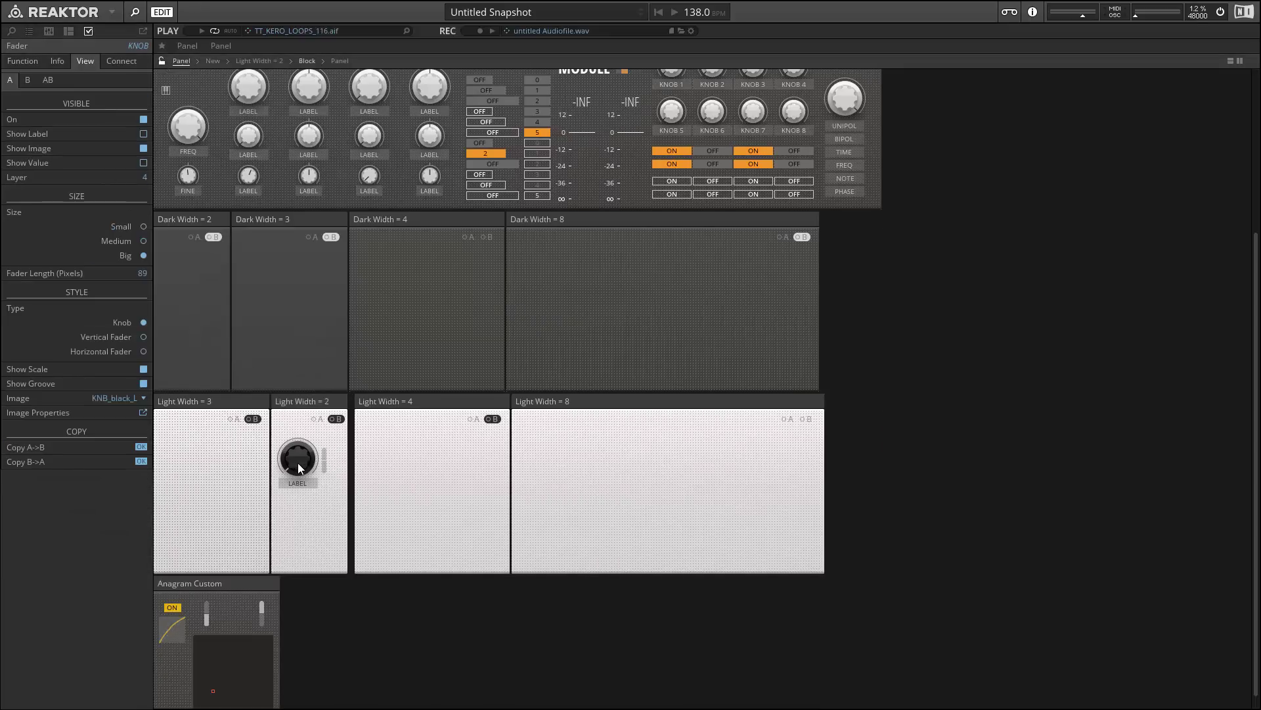
pyautogui.moveTo(297, 462)
pyautogui.mouseDown()
pyautogui.moveTo(318, 460)
pyautogui.moveTo(307, 460)
pyautogui.mouseUp()
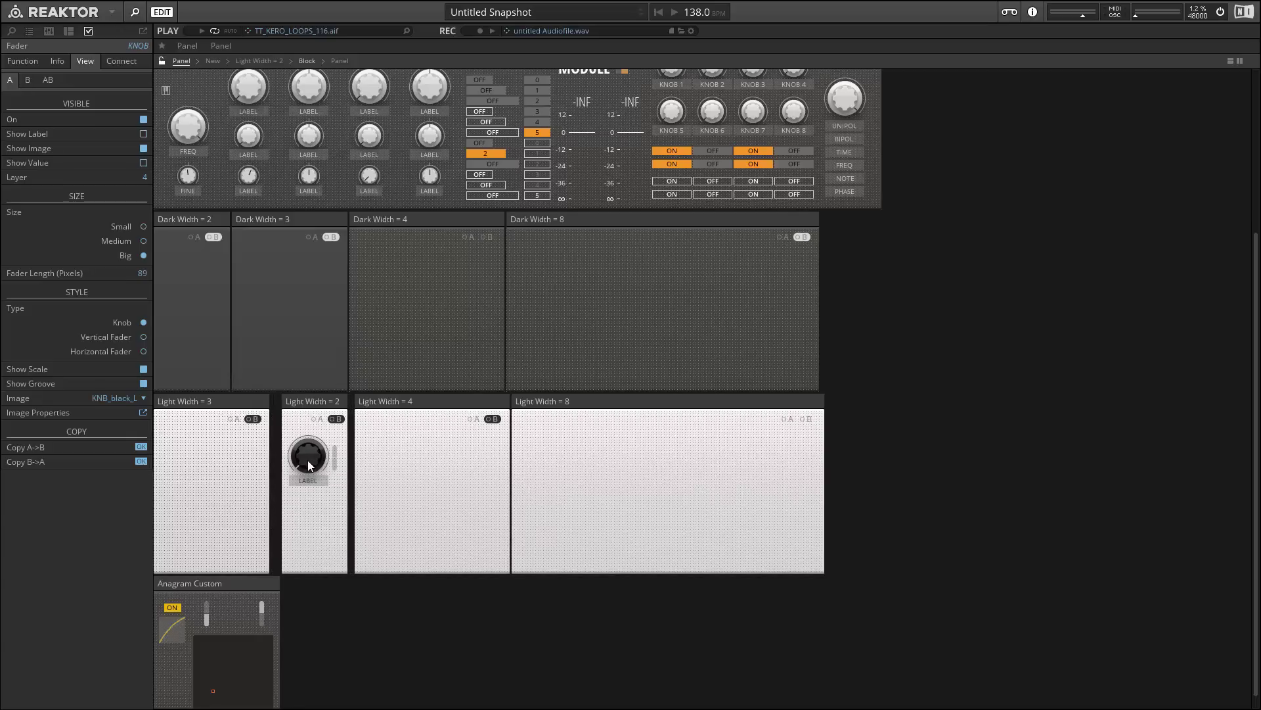
pyautogui.click(163, 60)
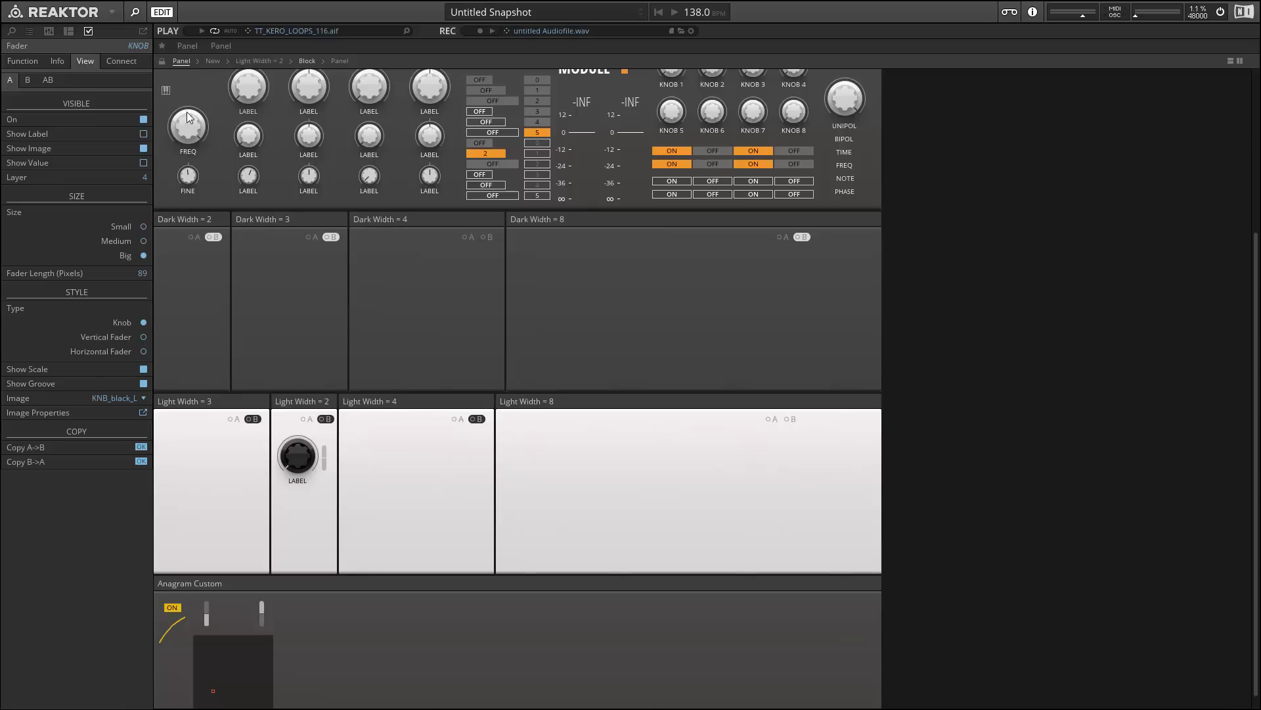
pyautogui.click(207, 60)
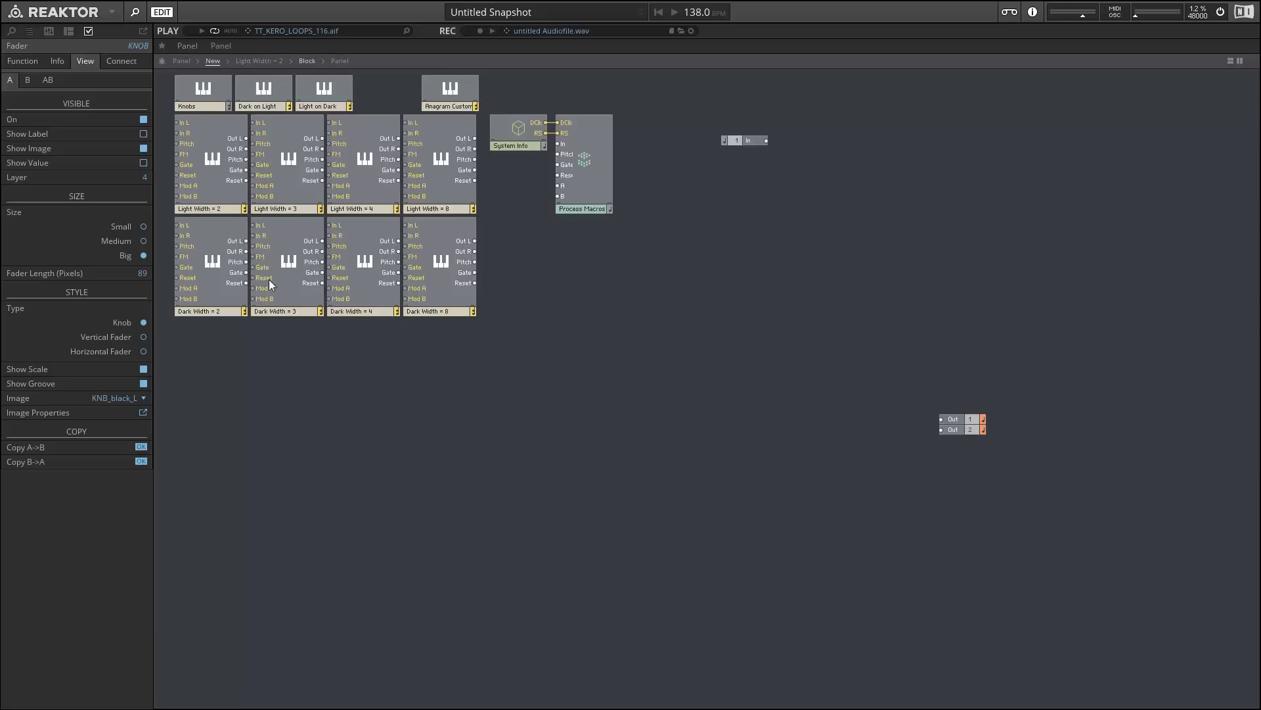
# - Insert a new Core Cell module into the top-level structure and move it lower
pyautogui.click(366, 341)
pyautogui.rightClick(623, 326)
pyautogui.moveTo(643, 333)
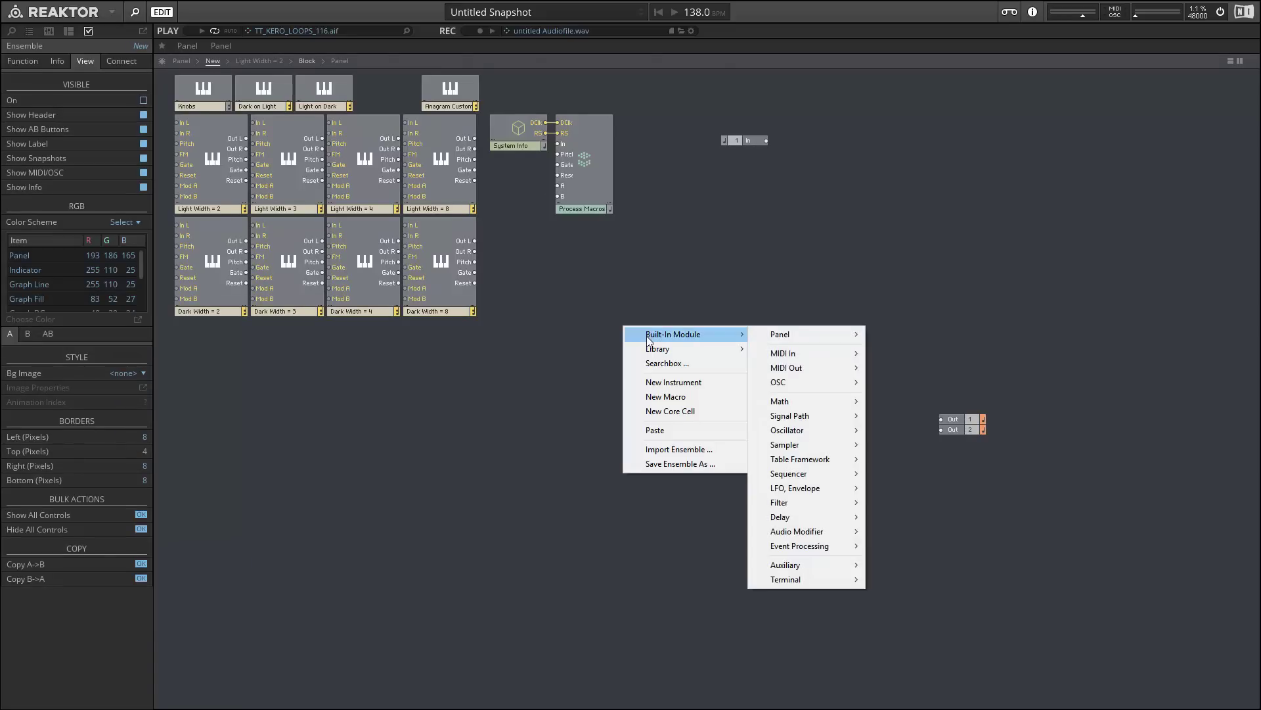
pyautogui.click(670, 411)
pyautogui.moveTo(632, 336); pyautogui.dragTo(587, 433)
# - Inspect the Core Cell's GUI Event-Only function setting, then place it below the instrument grid
pyautogui.doubleClick(586, 415)
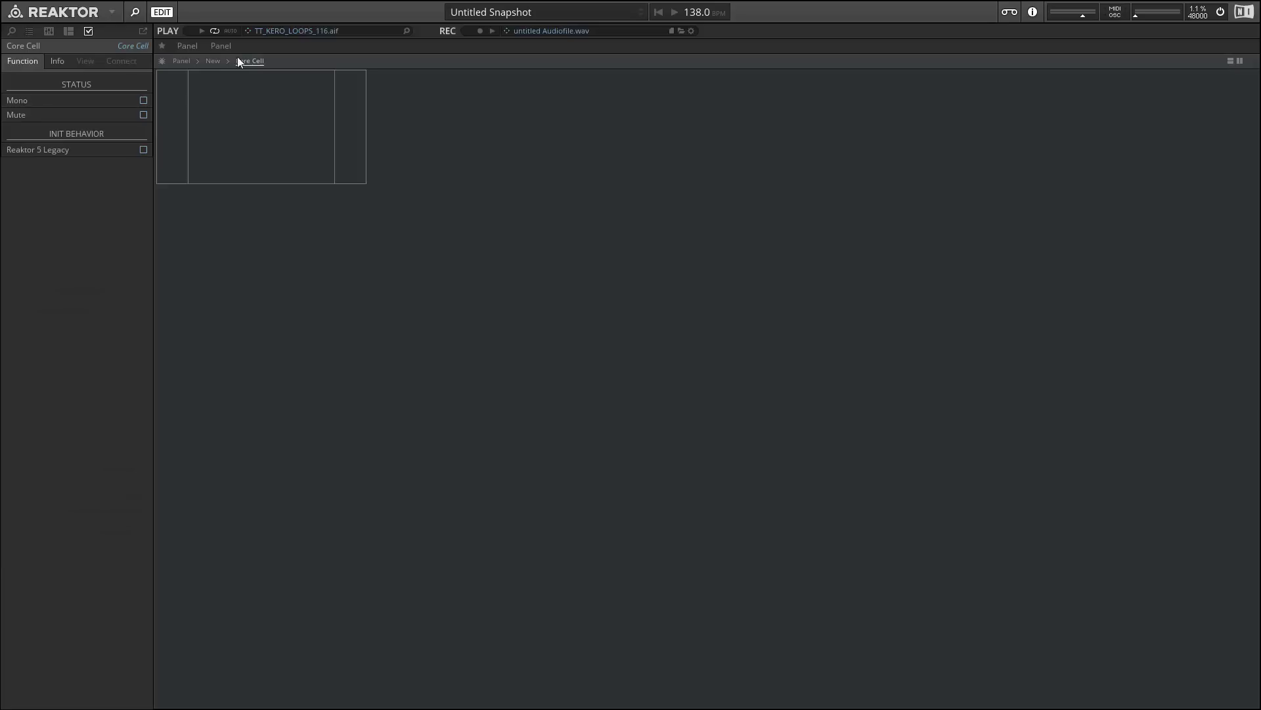
pyautogui.click(259, 113)
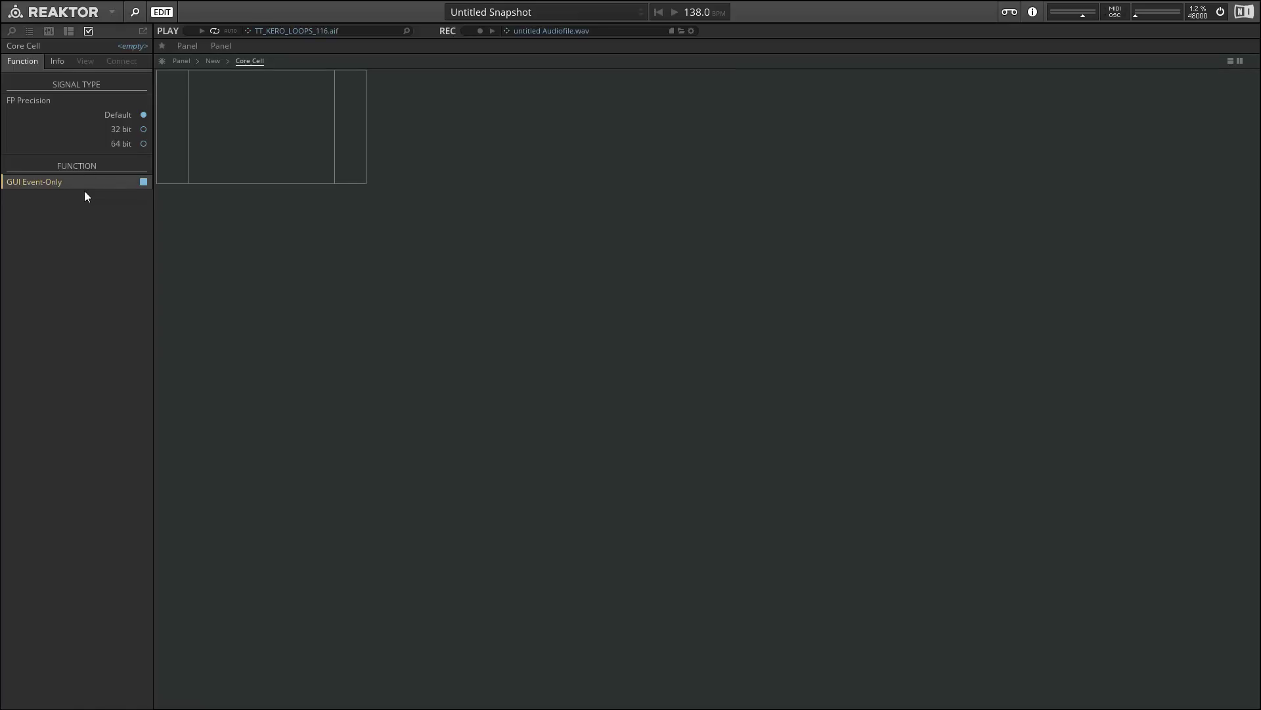
pyautogui.doubleClick(246, 159)
pyautogui.moveTo(568, 415); pyautogui.dragTo(585, 377)
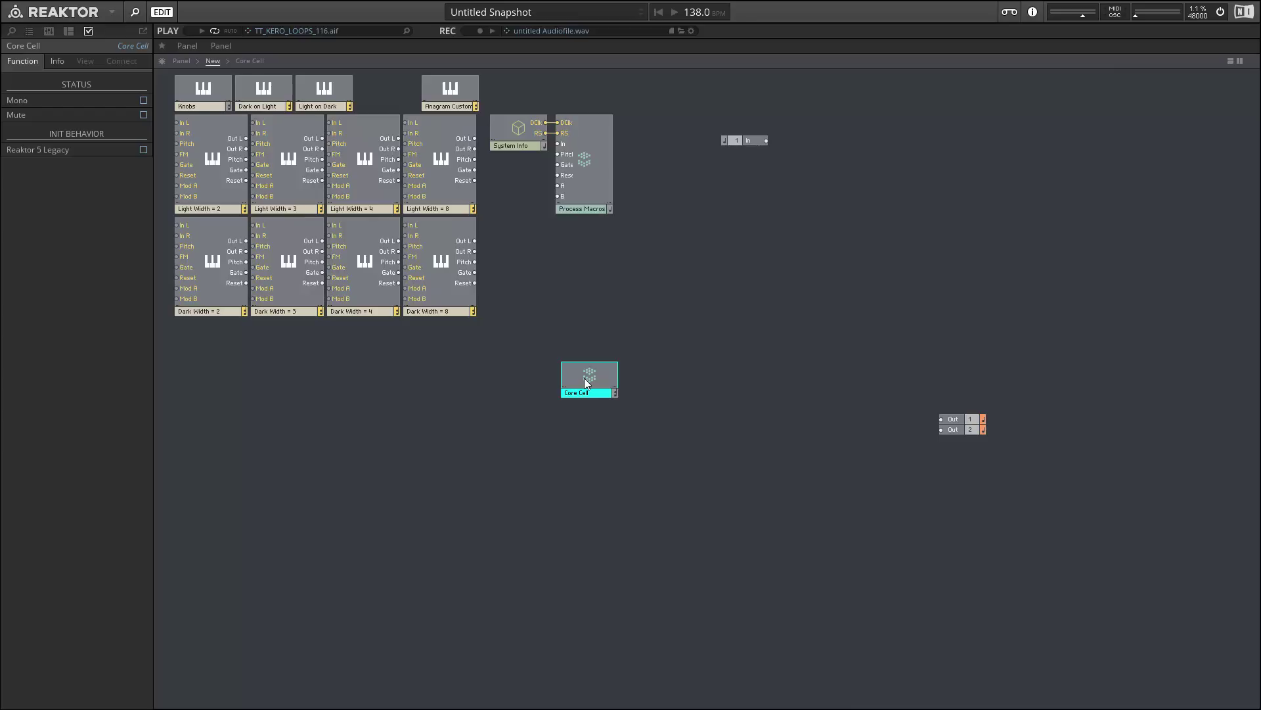
# - Insert a Built-In Module > Auxiliary > System Info module at the lower left and check its settings
pyautogui.rightClick(668, 291)
pyautogui.moveTo(717, 297)
pyautogui.moveTo(857, 535)
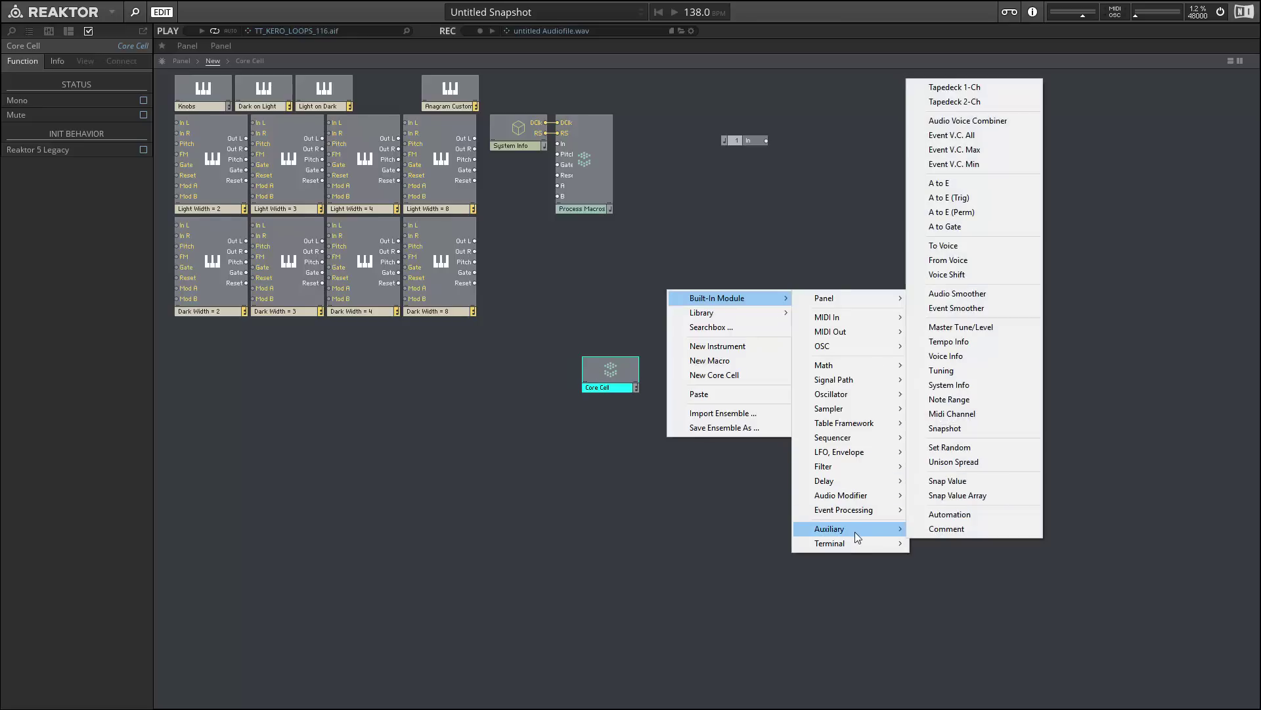
pyautogui.click(1003, 391)
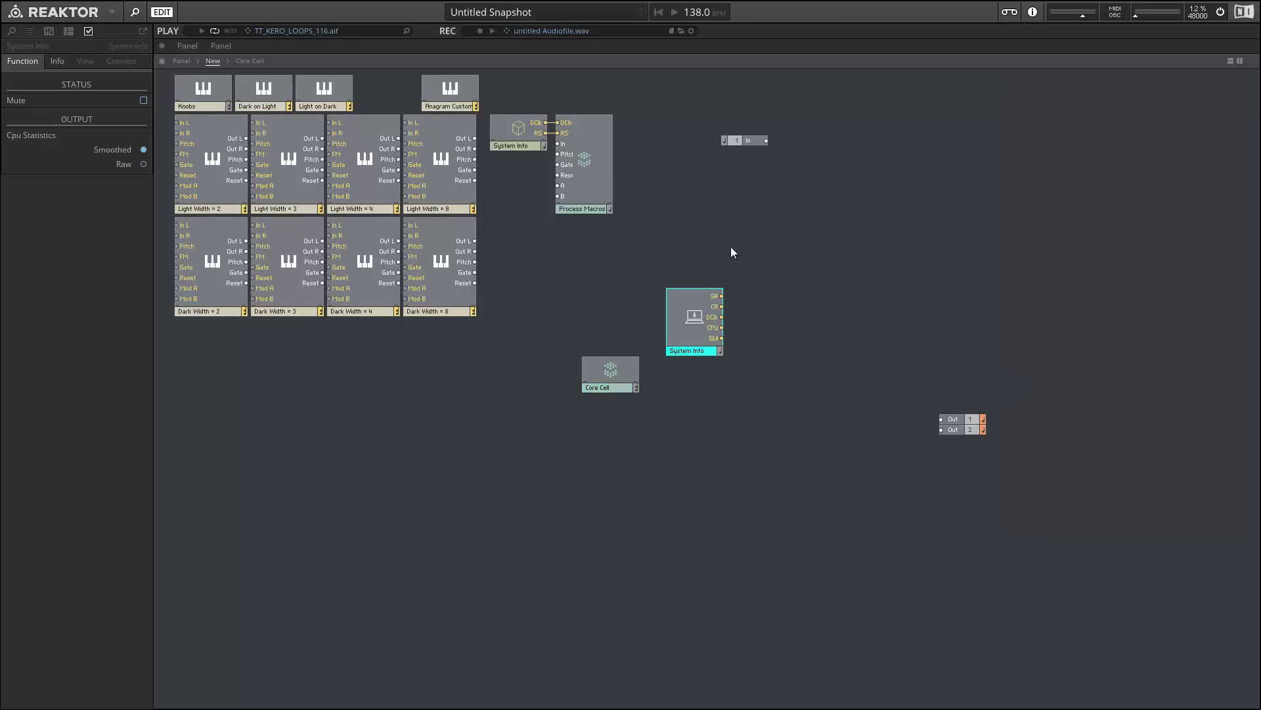
pyautogui.moveTo(694, 342); pyautogui.dragTo(403, 490)
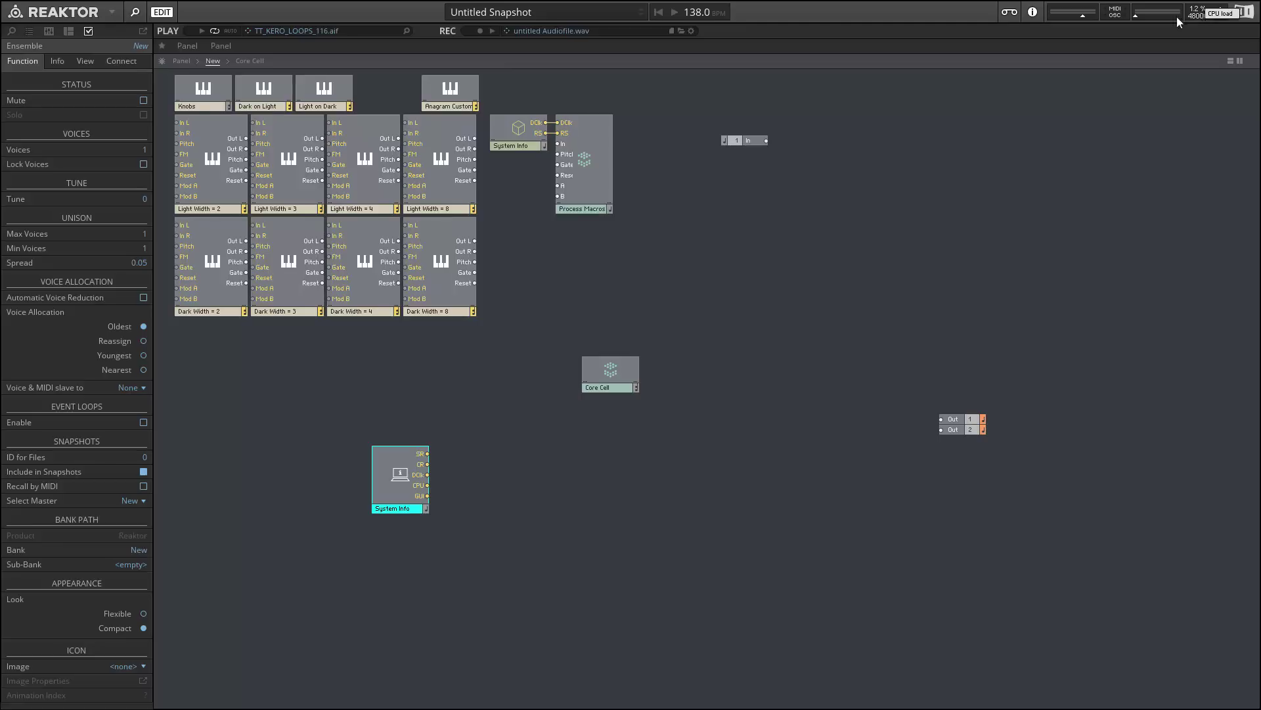
pyautogui.click(514, 481)
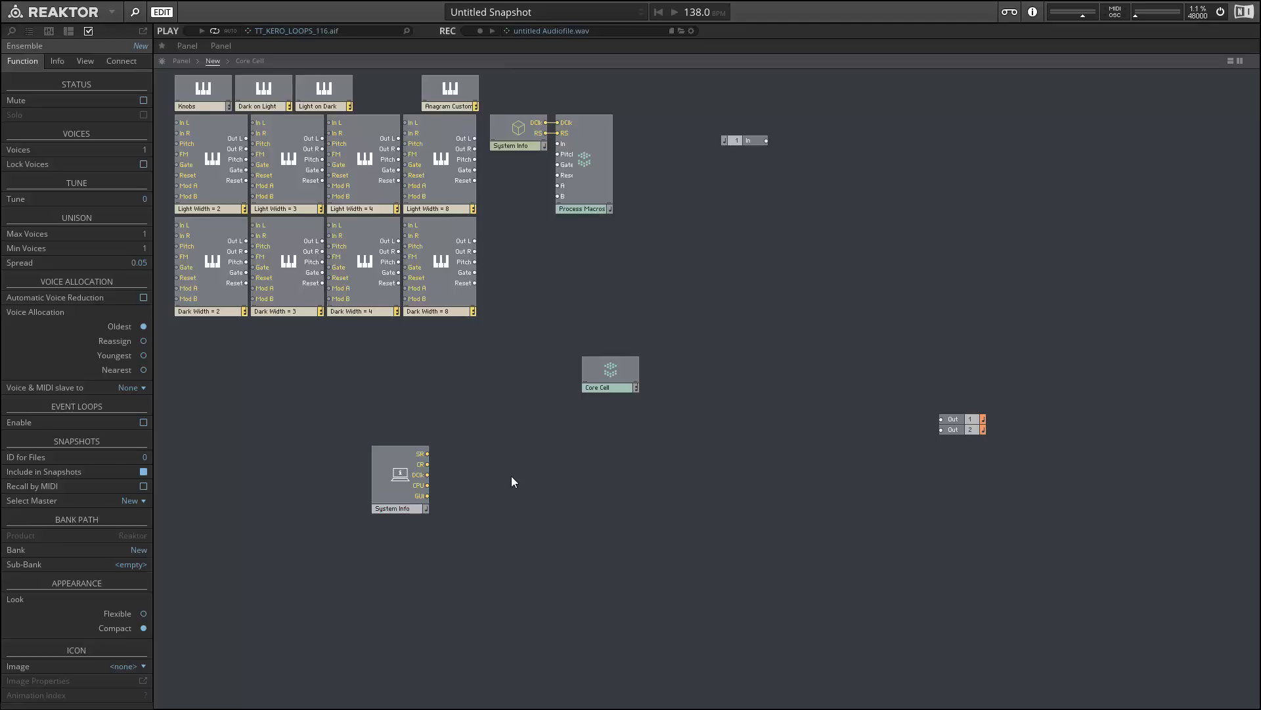
pyautogui.click(415, 505)
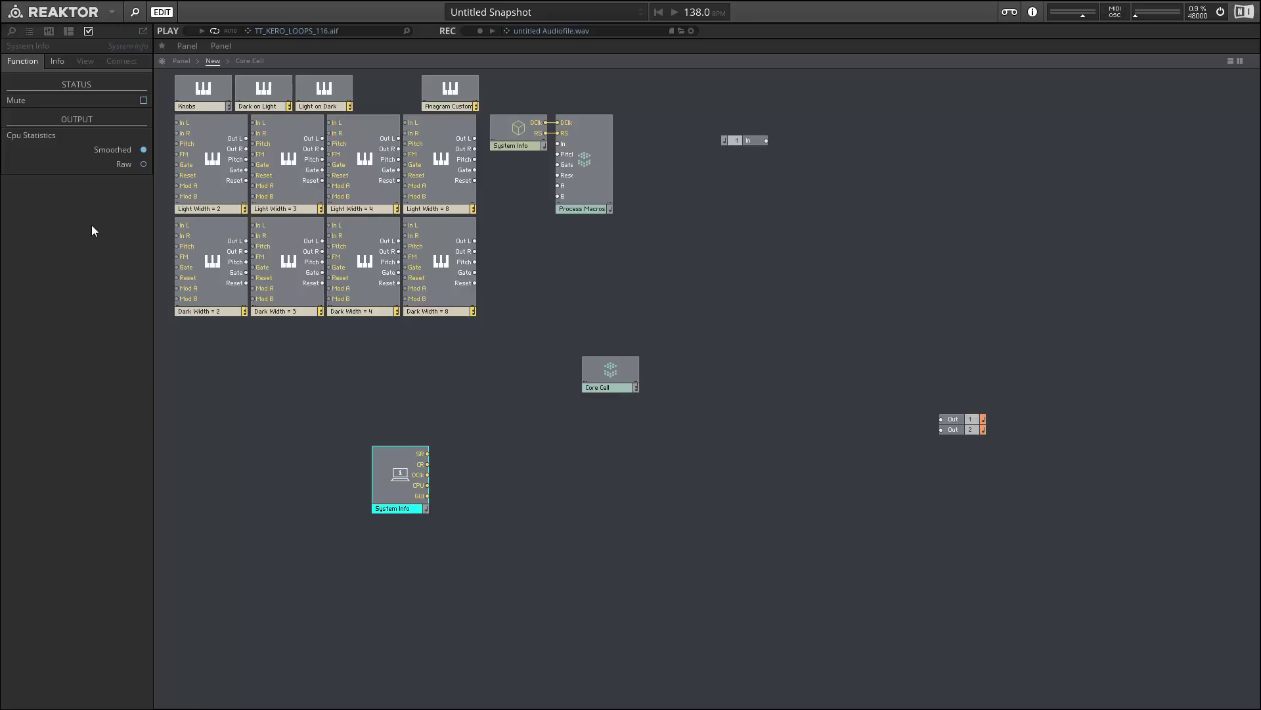
# - Insert a Comment module found by searching 'comm' and position it just above the Core Cell
pyautogui.click(603, 528)
pyautogui.doubleClick(600, 523)
pyautogui.write('comm')
pyautogui.press('Return')
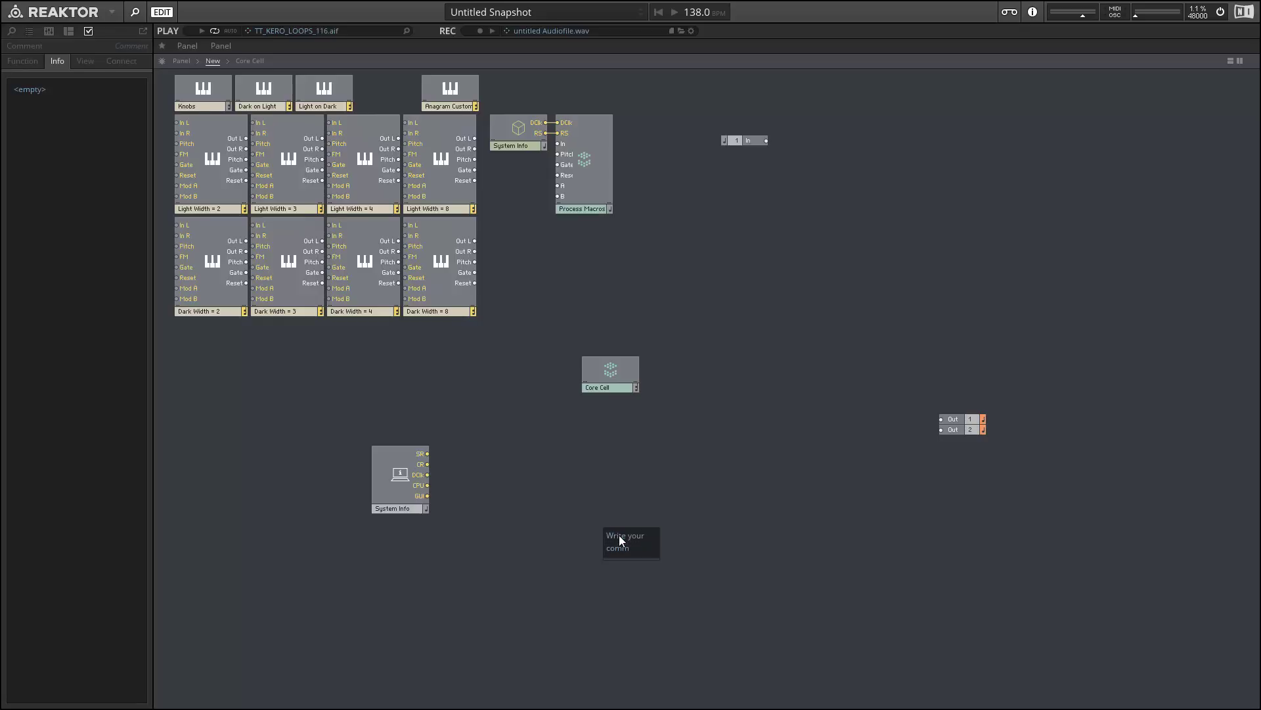
pyautogui.click(698, 514)
pyautogui.moveTo(627, 530); pyautogui.dragTo(614, 317)
pyautogui.click(700, 347)
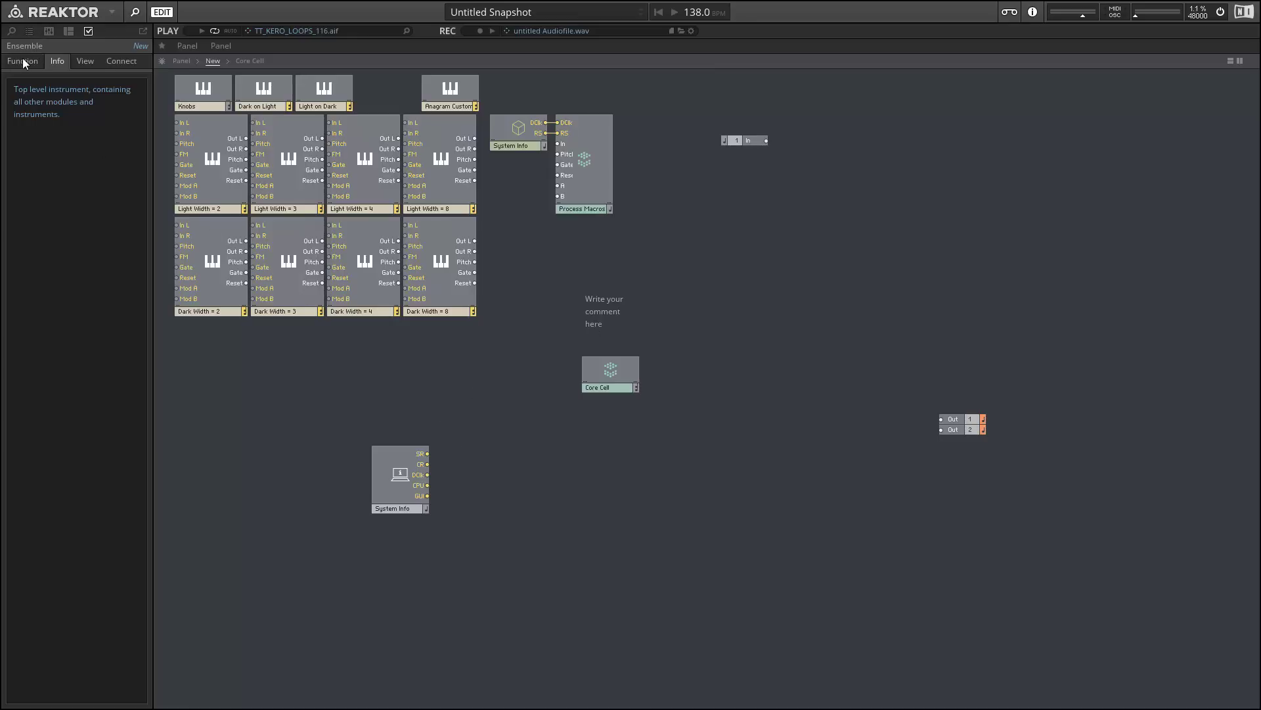
# - Show the Preset Browser with its snapshot banks and preset list
pyautogui.click(11, 32)
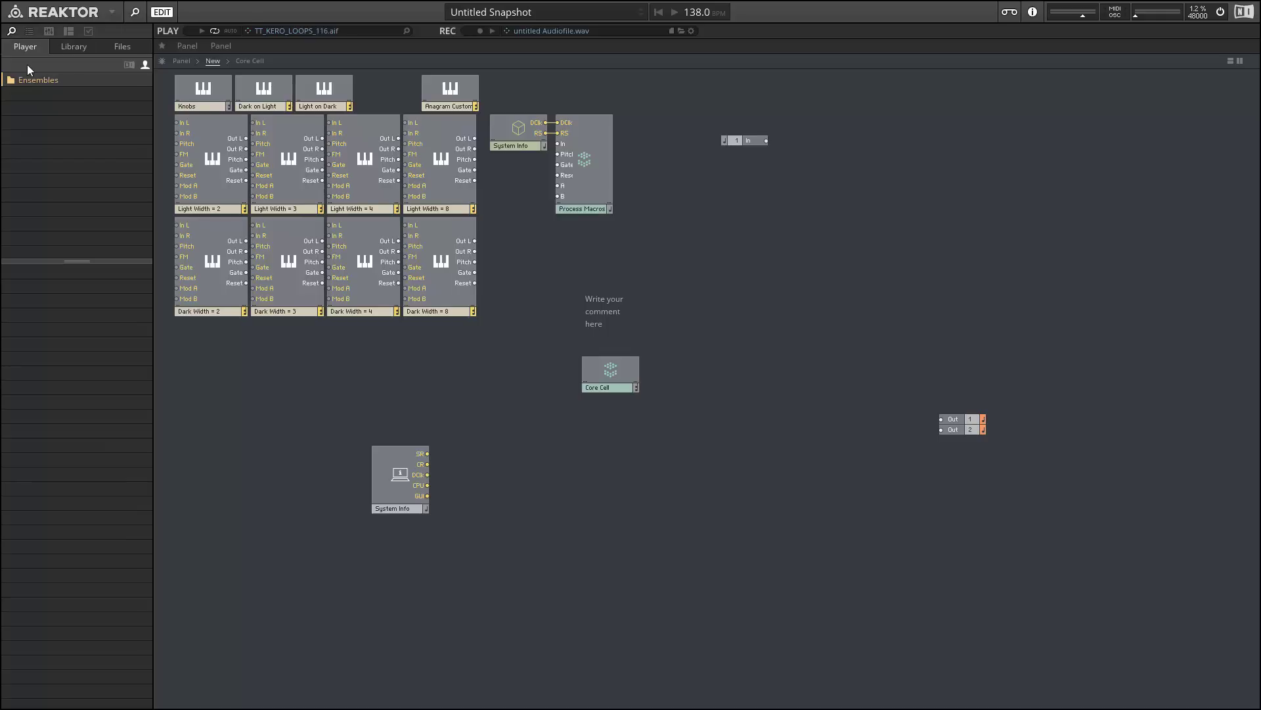
pyautogui.click(46, 33)
pyautogui.click(31, 30)
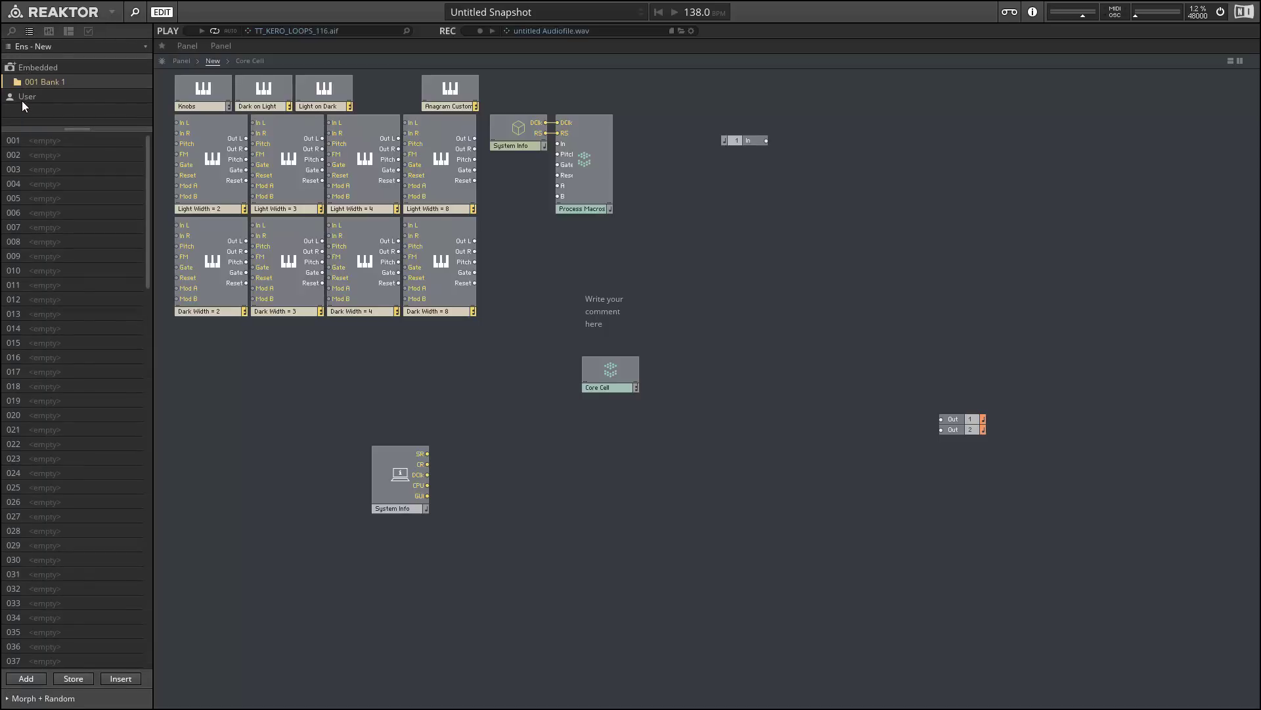
# - Open the recent ensemble Bassic-v0.94.ens, discarding unsaved changes to the current one
pyautogui.click(110, 12)
pyautogui.moveTo(121, 30)
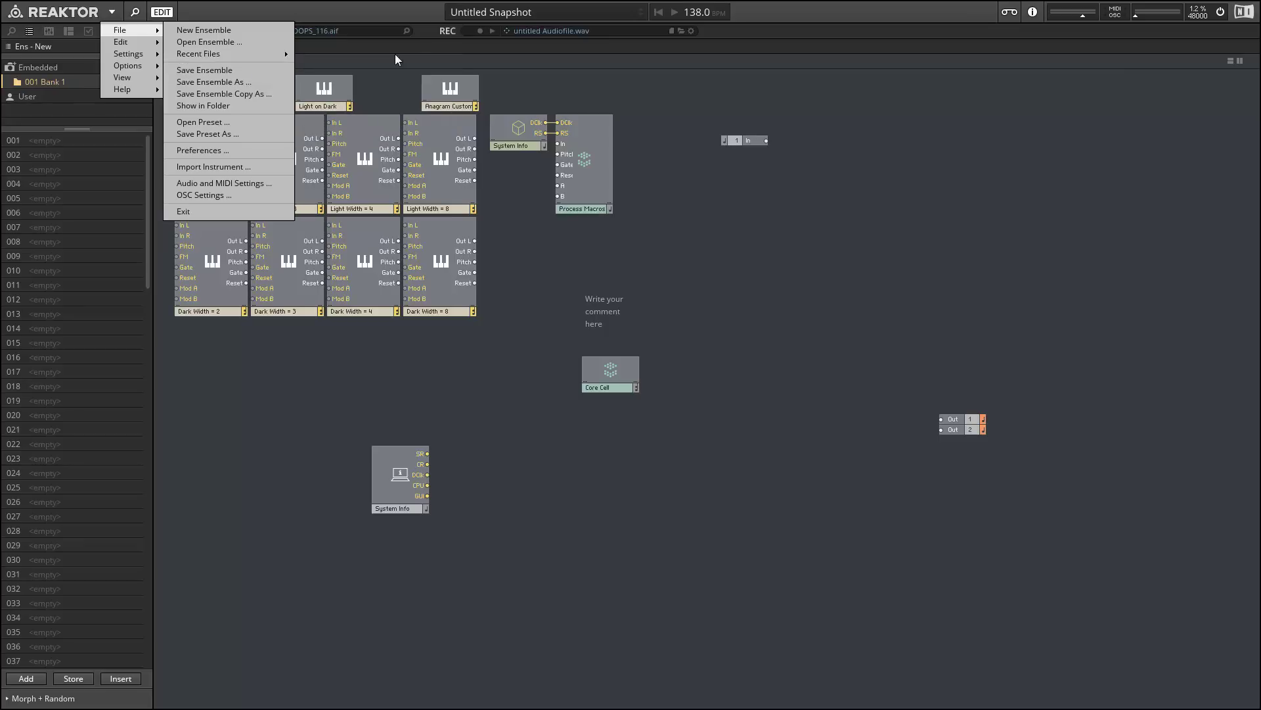
pyautogui.moveTo(283, 54)
pyautogui.click(345, 66)
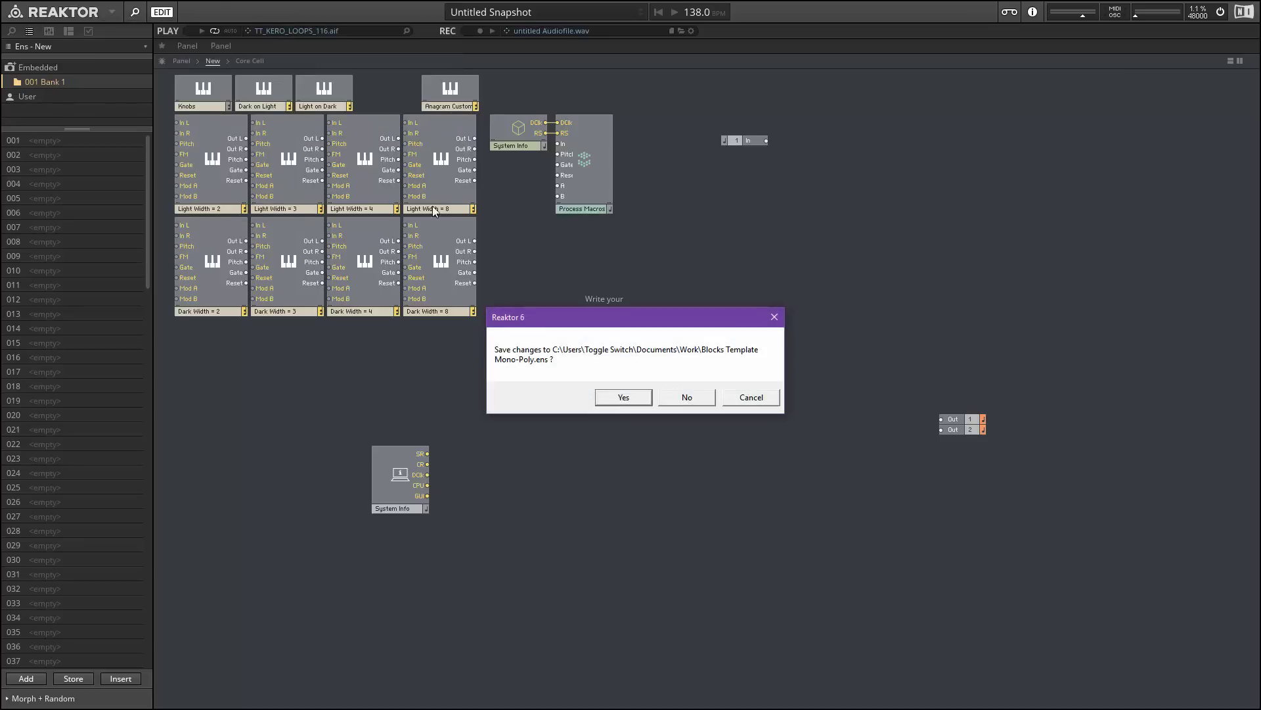
pyautogui.click(677, 402)
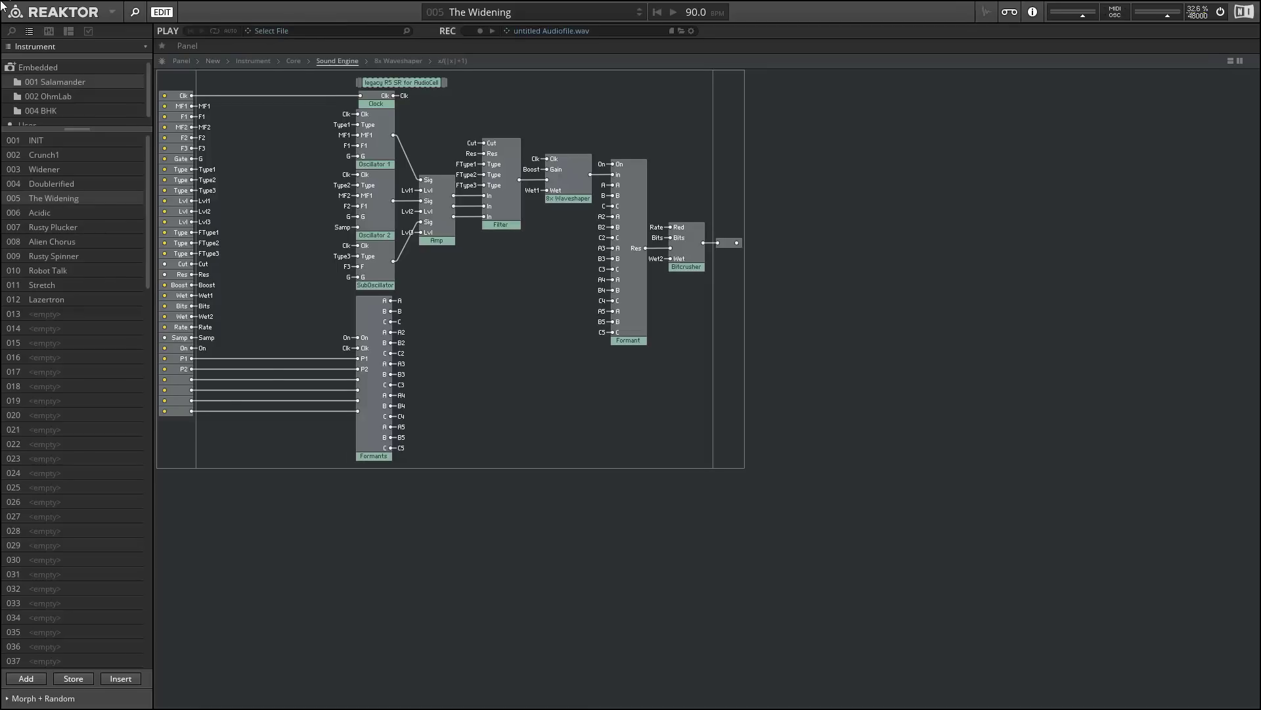
# - Select the User snapshot bank and widen the browser panel
pyautogui.moveTo(60, 129); pyautogui.dragTo(51, 188)
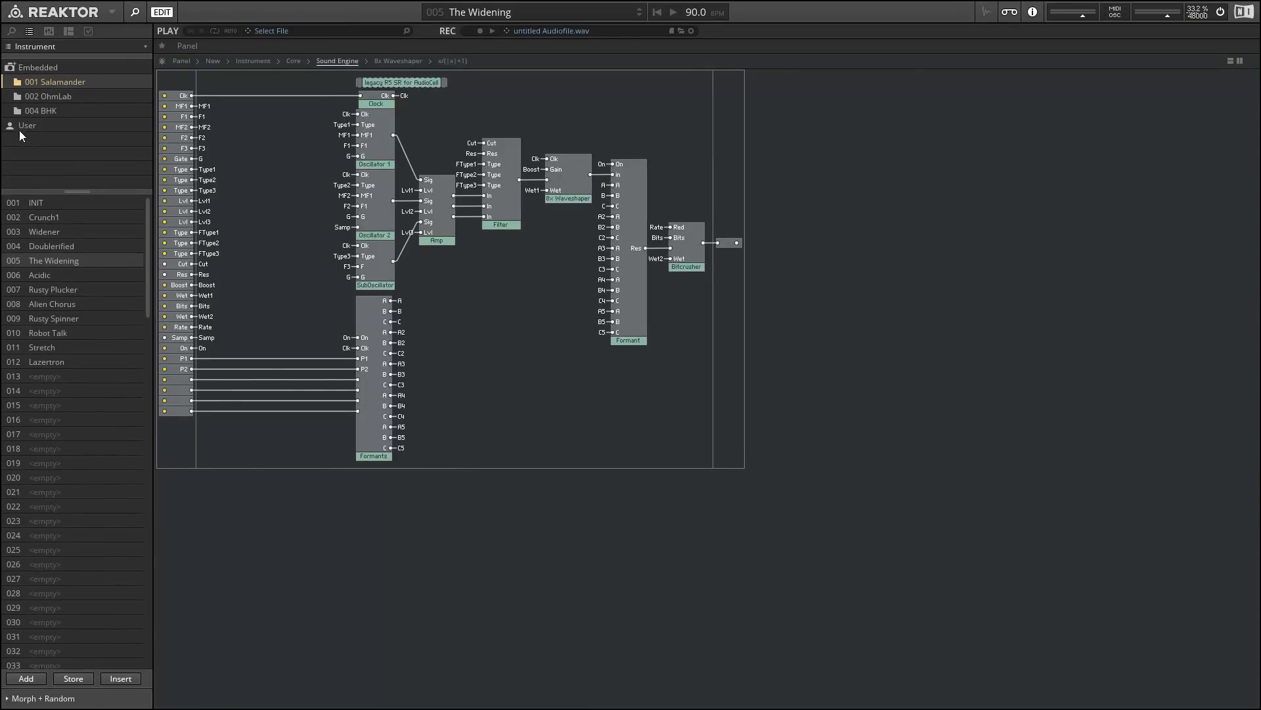
pyautogui.click(19, 129)
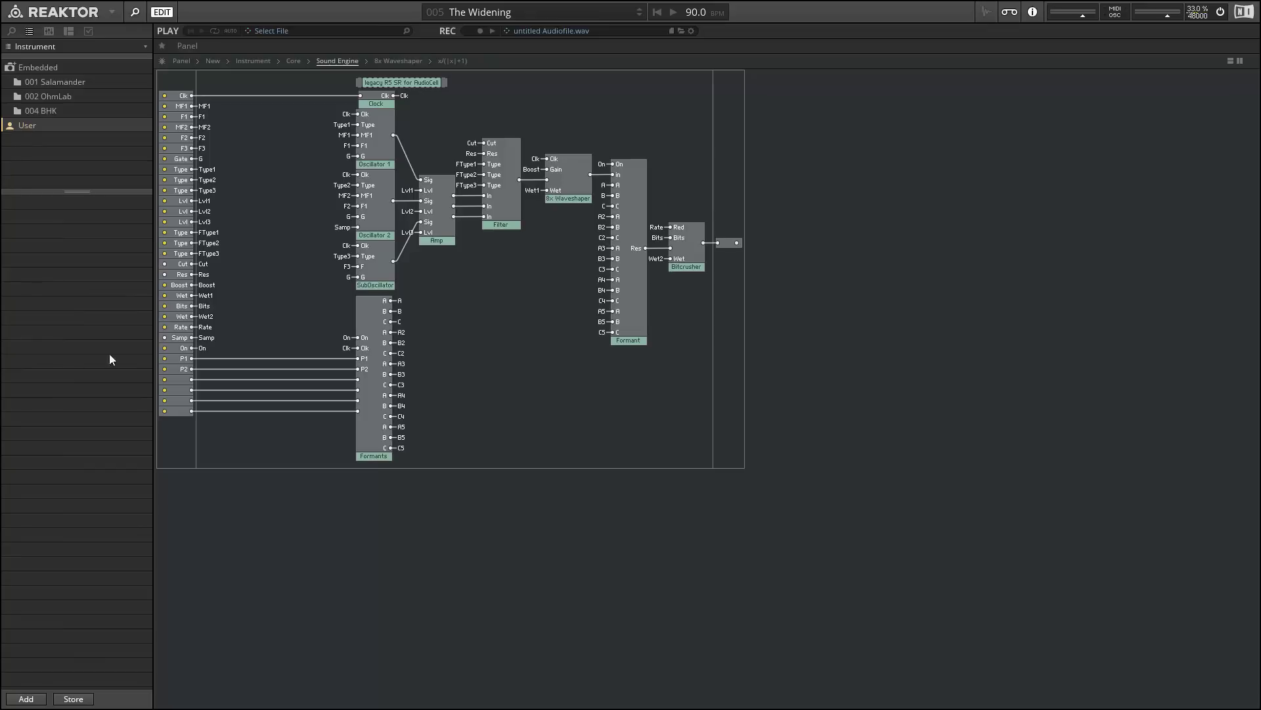
pyautogui.moveTo(156, 405); pyautogui.dragTo(171, 481)
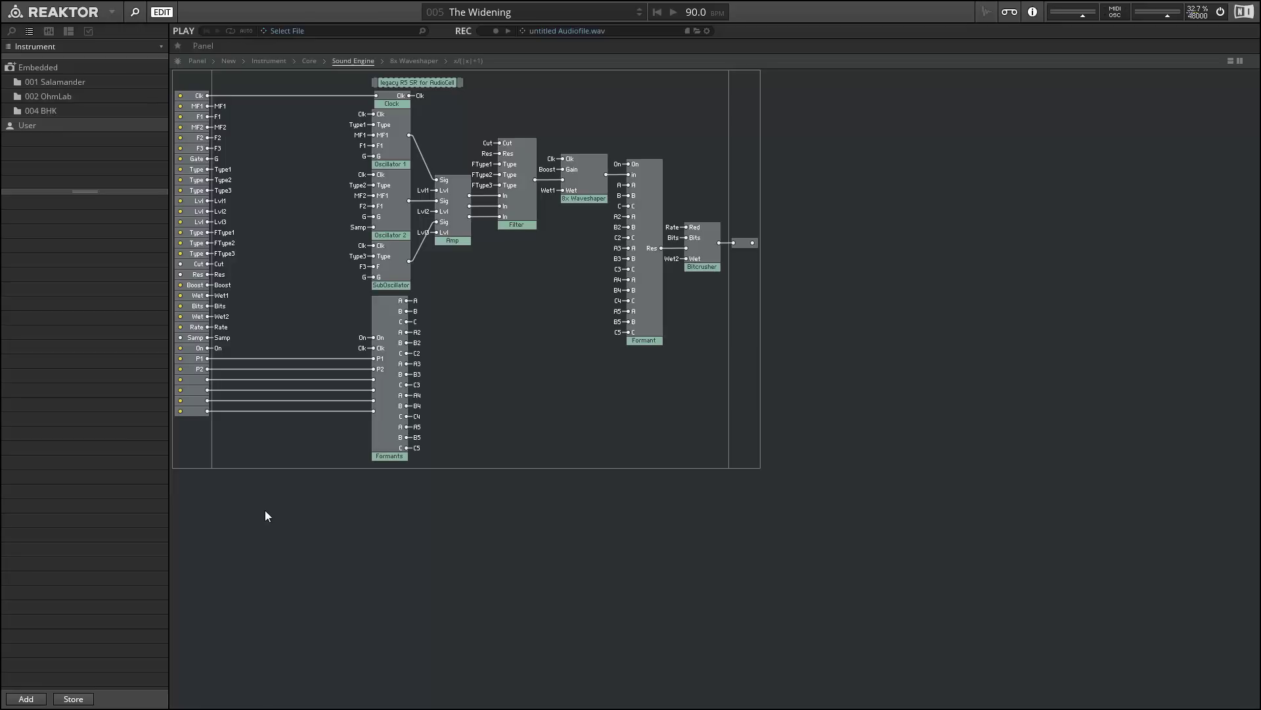
pyautogui.click(115, 12)
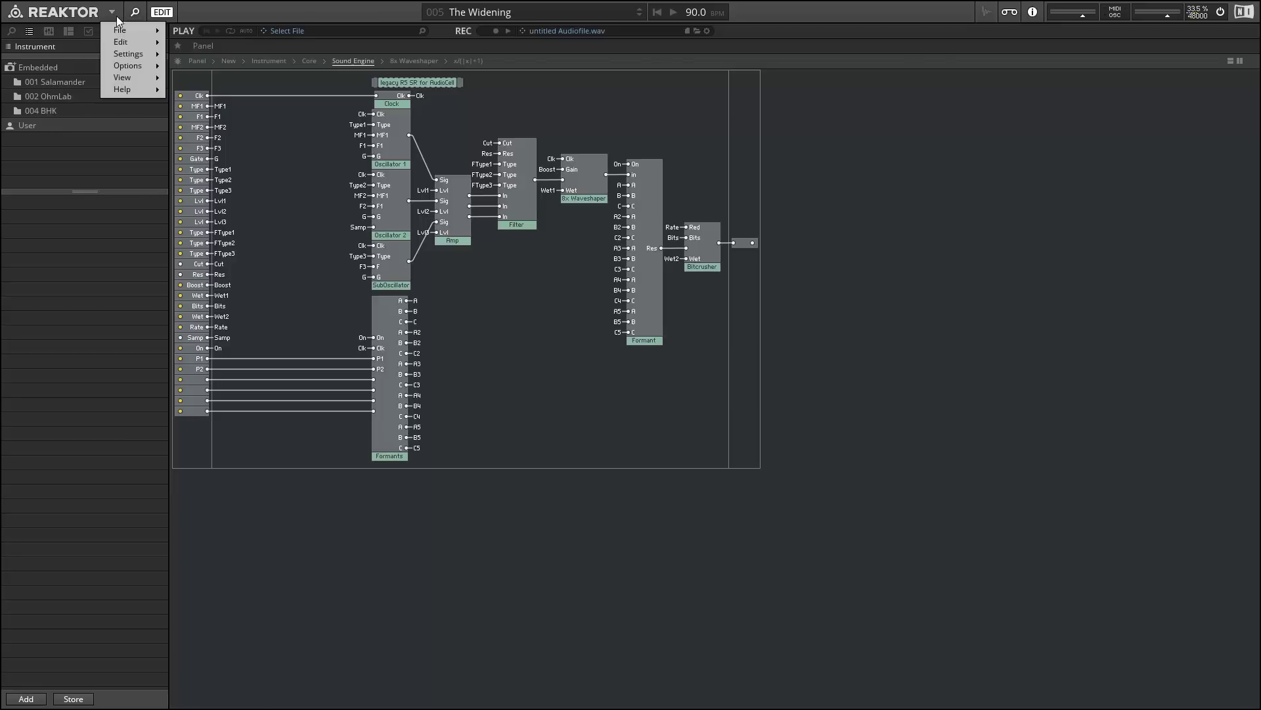
pyautogui.moveTo(121, 33)
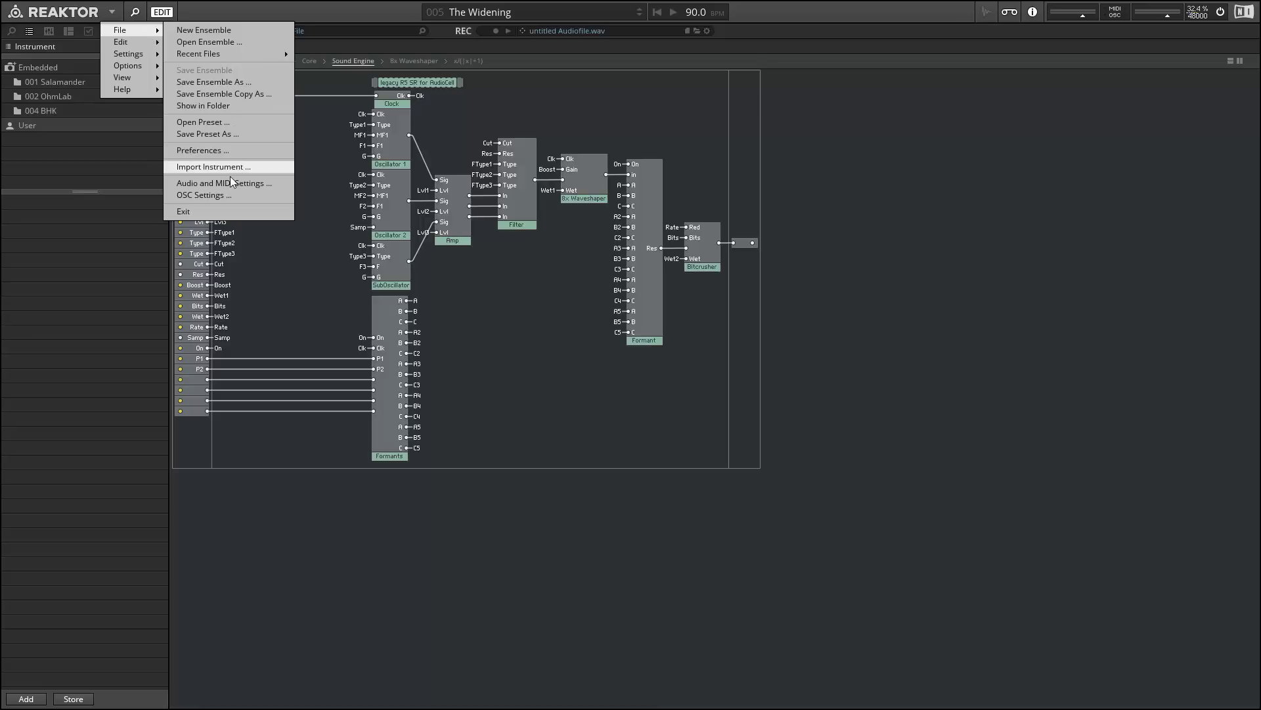
pyautogui.click(222, 150)
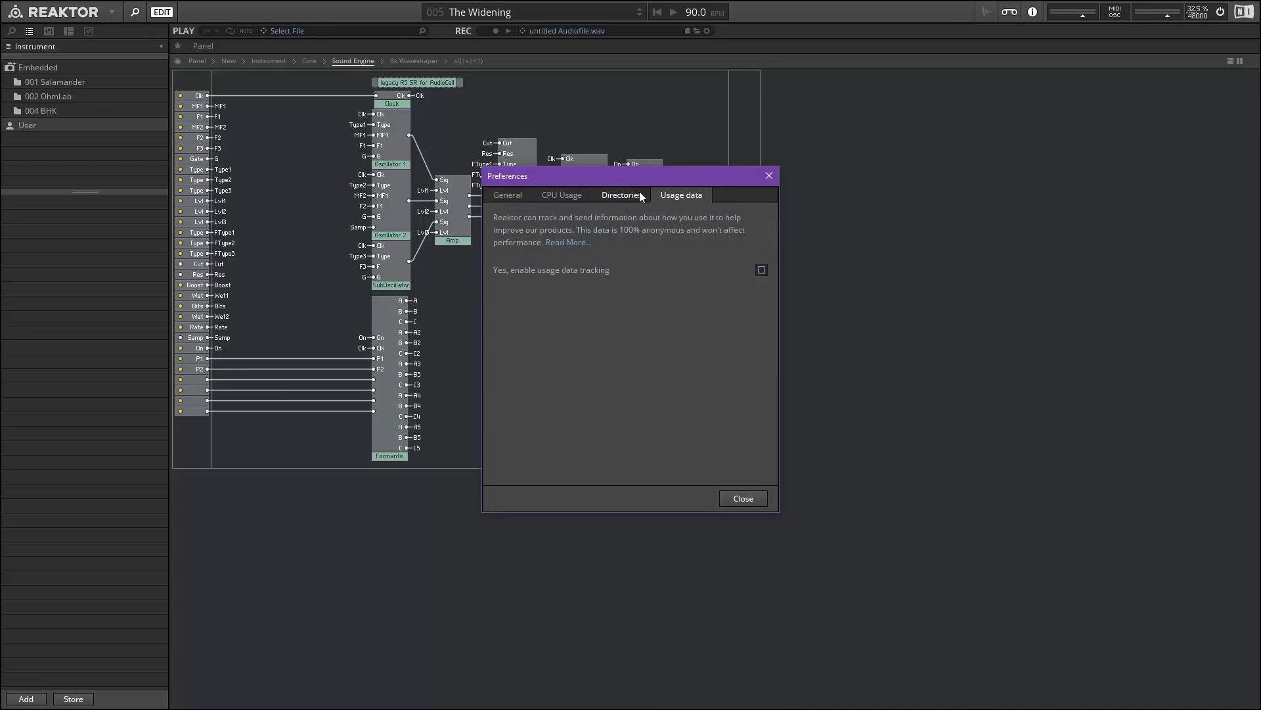